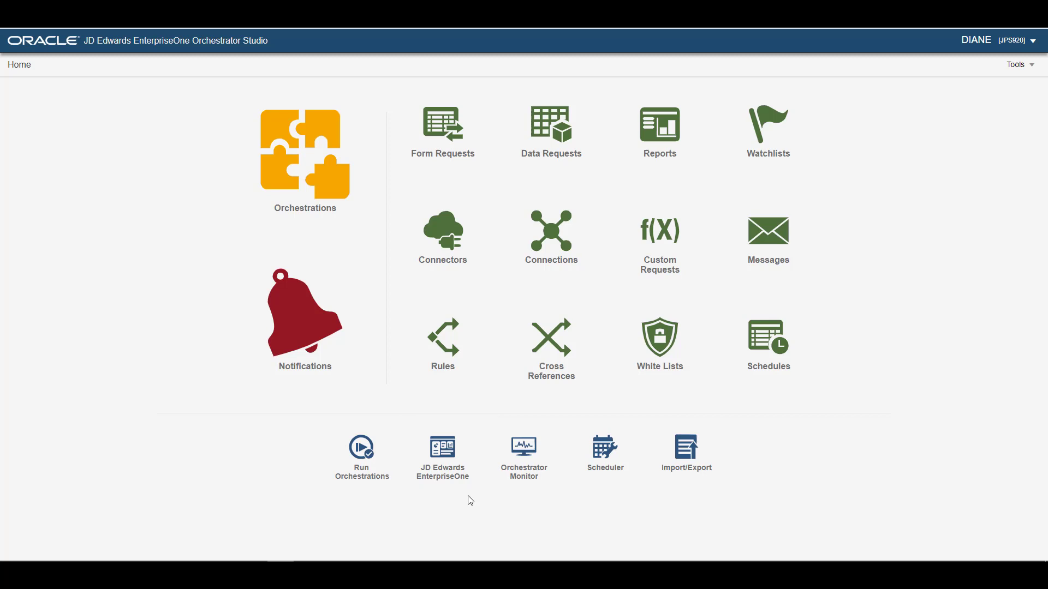
- Sign in to the EnterpriseOne web client with the user ID and password
left_click(457, 478)
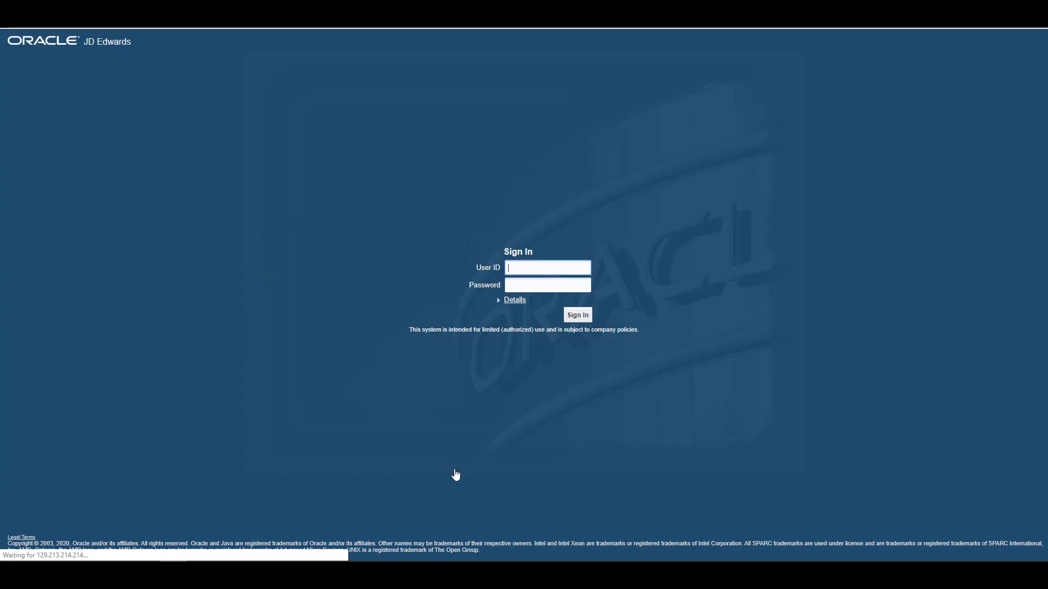
type("diane")
key("Tab")
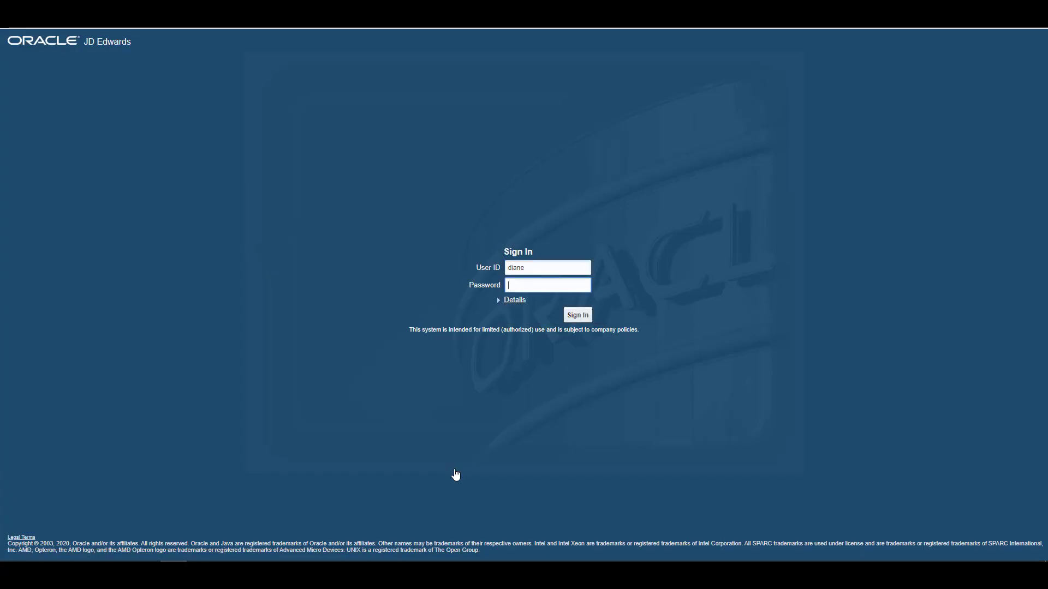
key("Return")
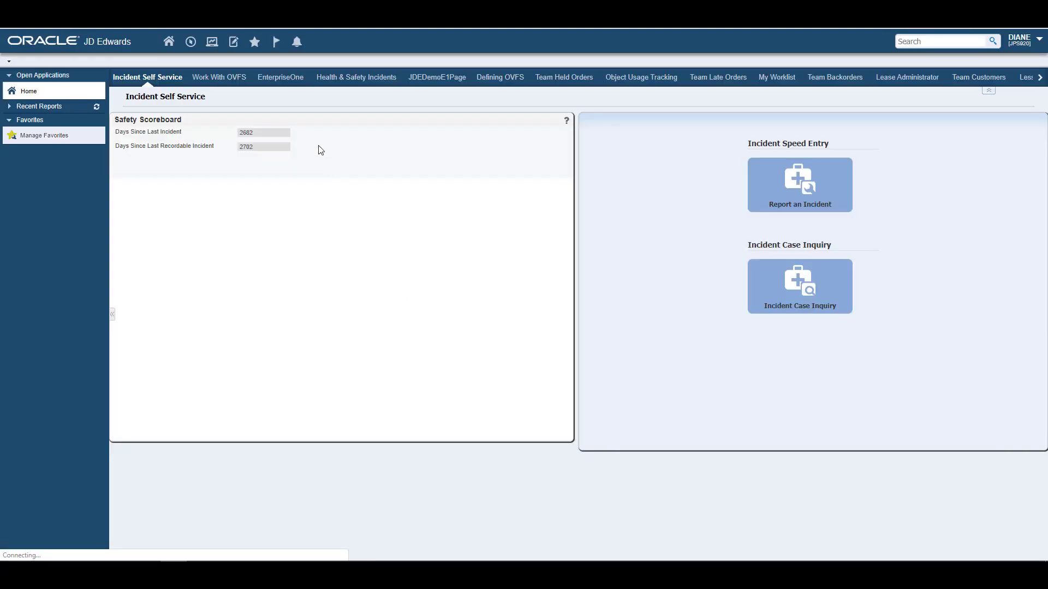
- Launch Work With Manufacturing Work Orders (P48013) through Fast Path
left_click(190, 44)
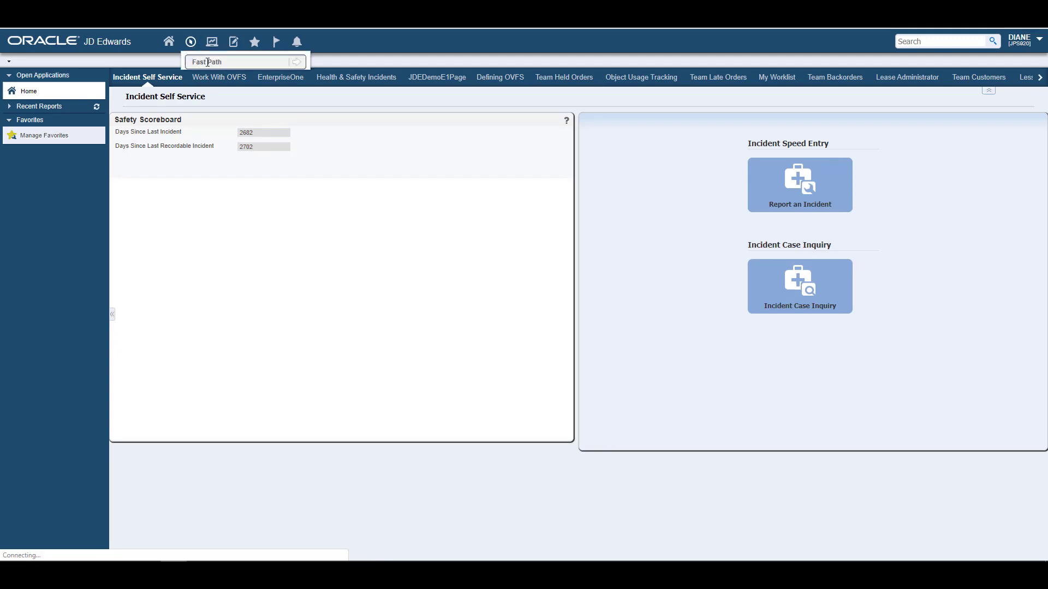
type("P4801")
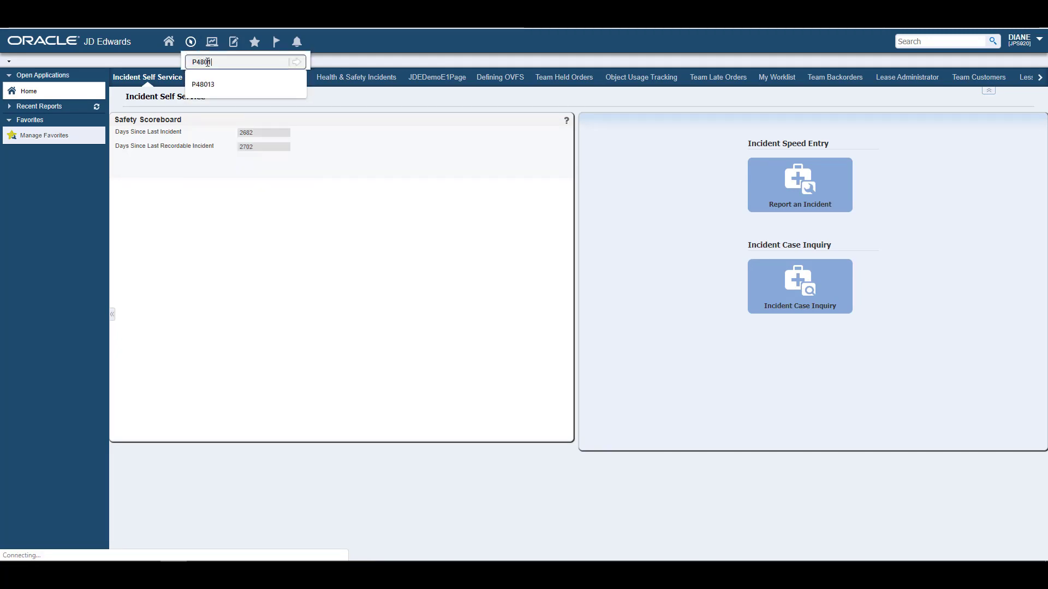
type("3")
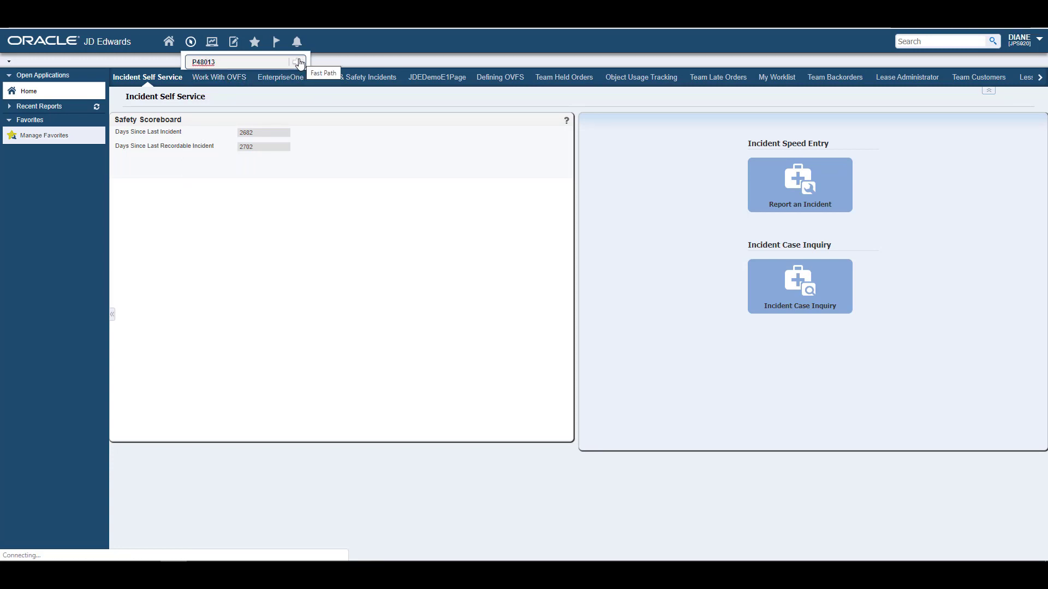
left_click(300, 63)
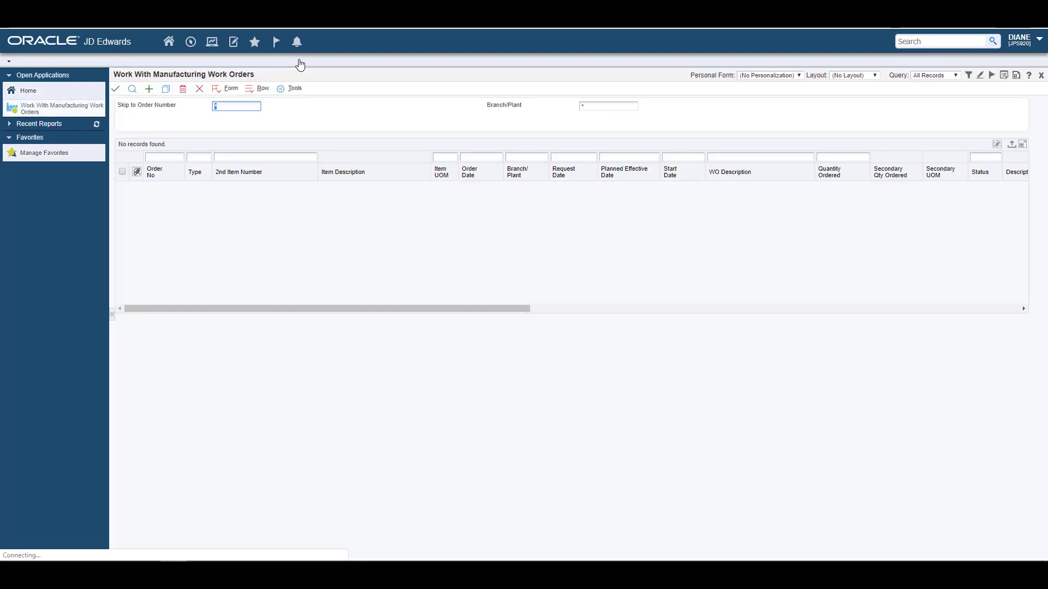
- Start a new Record a Process session from the user menu
left_click(1039, 47)
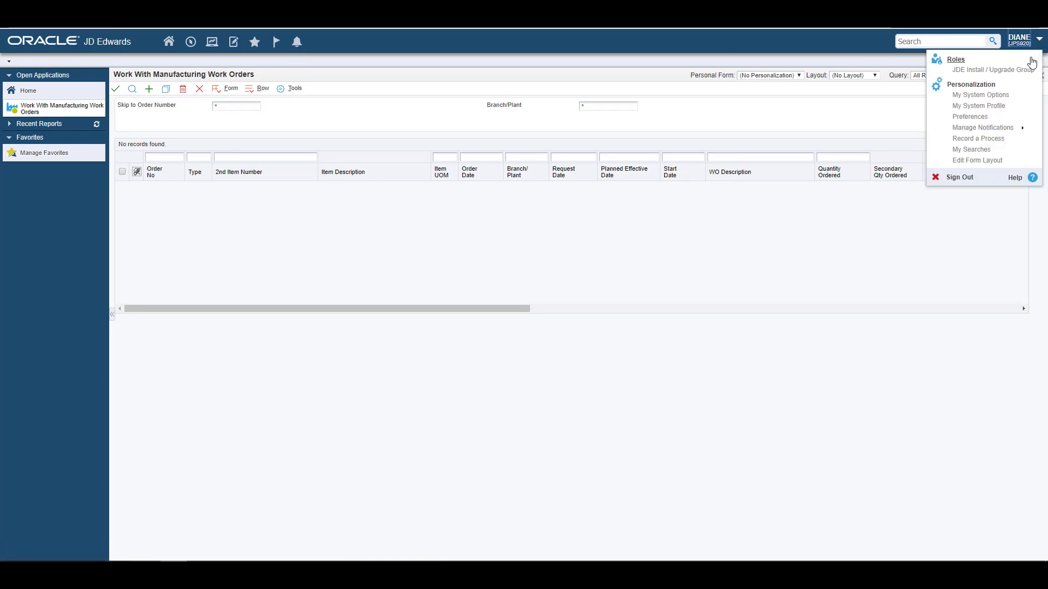
left_click(1000, 140)
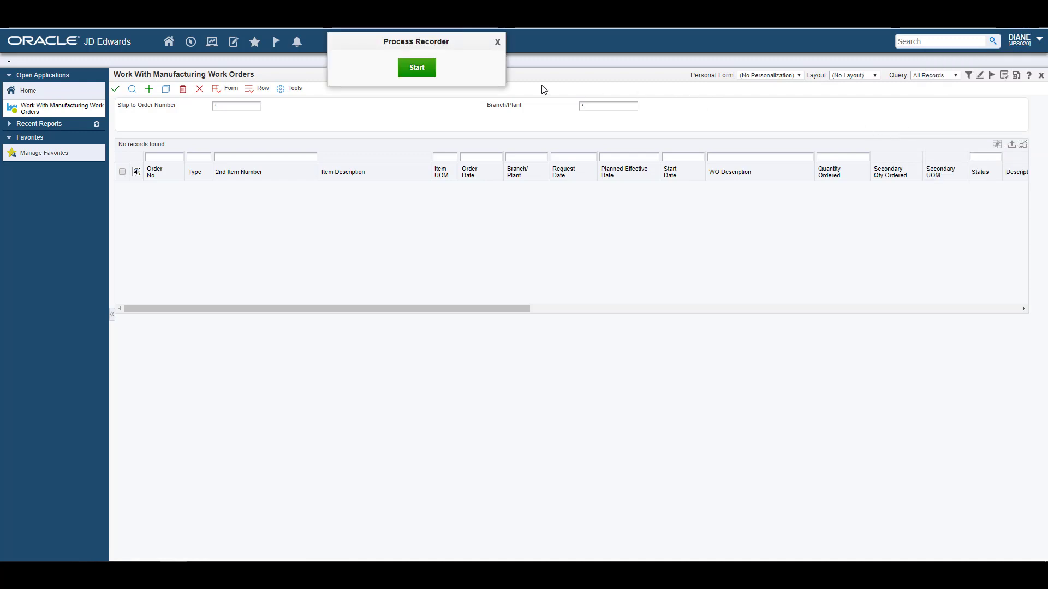
left_click(429, 73)
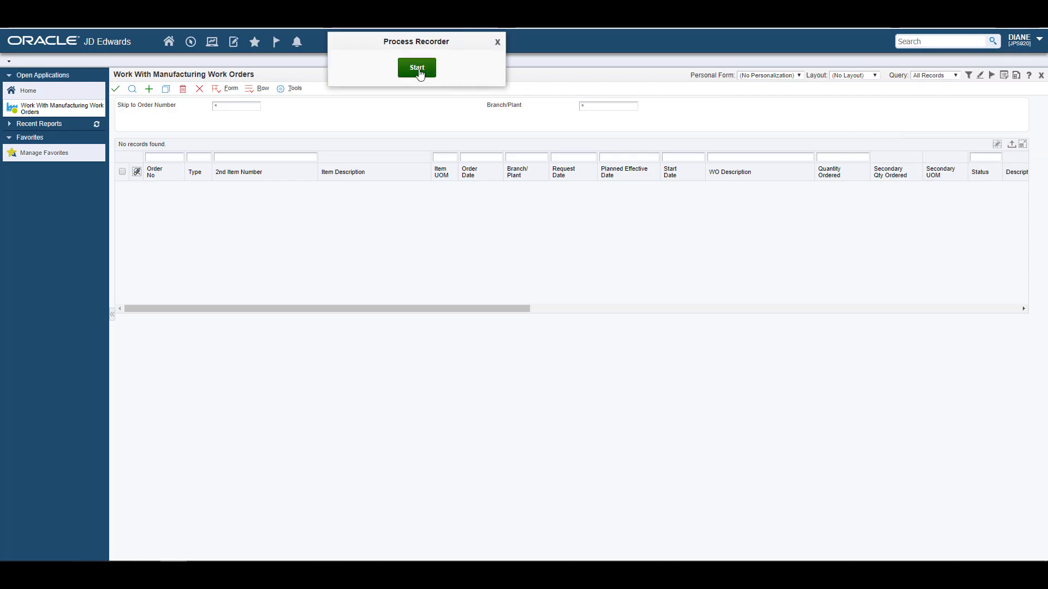
- Filter by the work order's order number, select its row and open its Parts List
left_click(171, 156)
type("4")
key("Down")
key("Return")
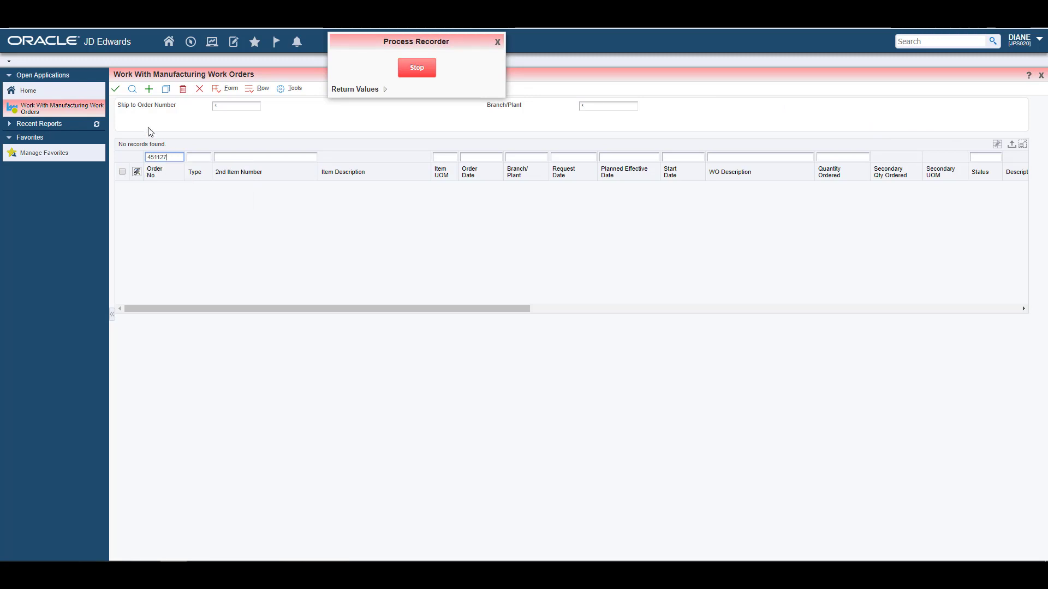
left_click(133, 89)
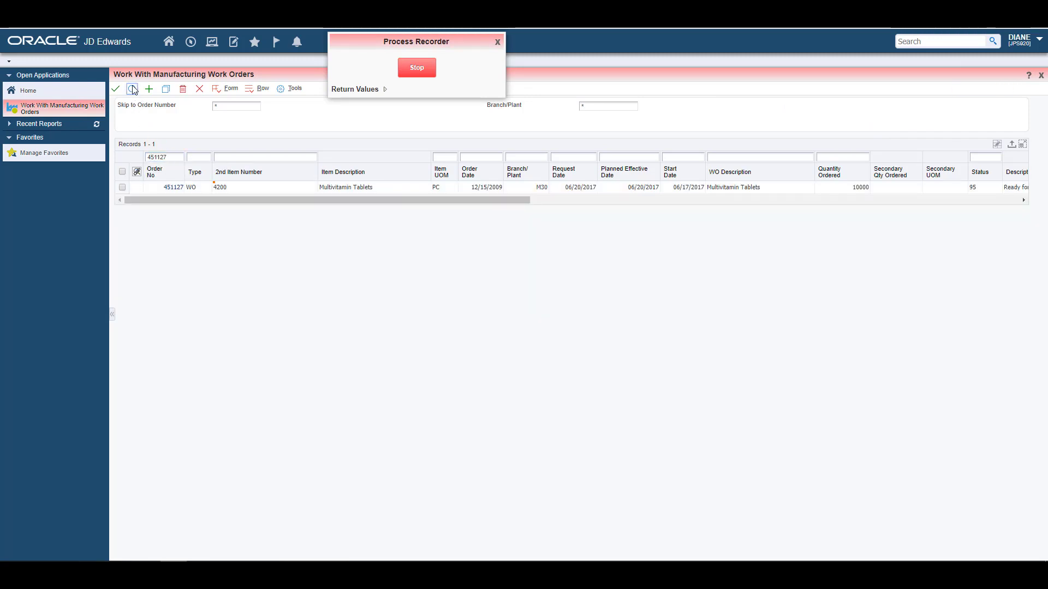
left_click(122, 187)
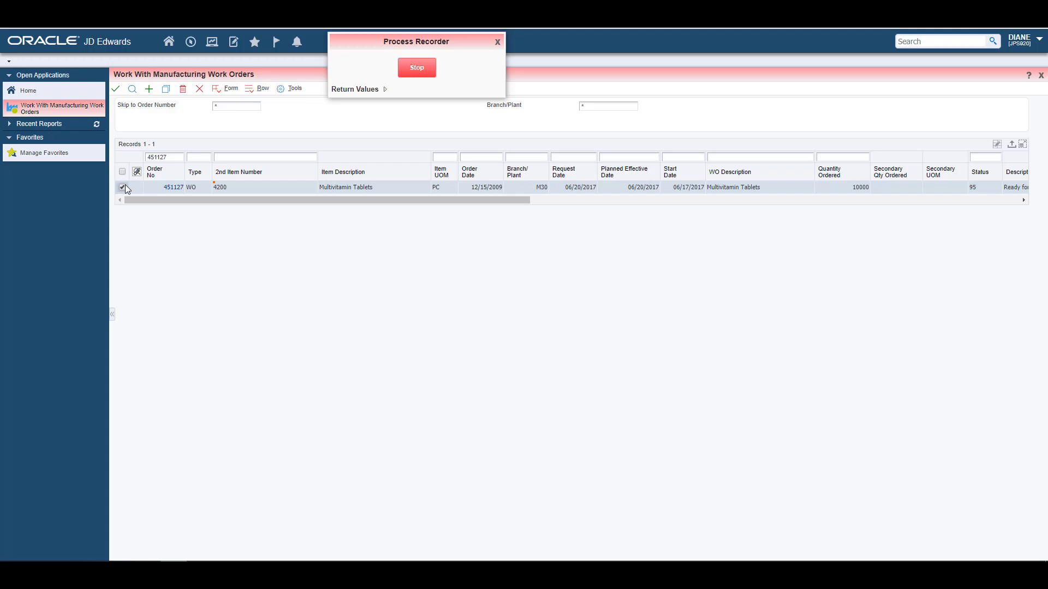
left_click(258, 90)
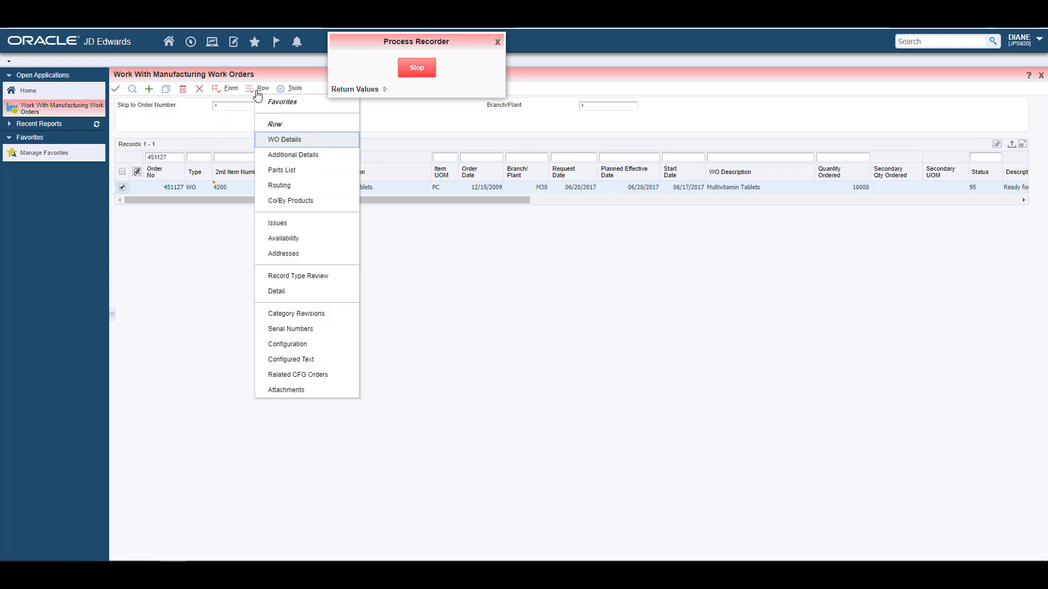
left_click(283, 170)
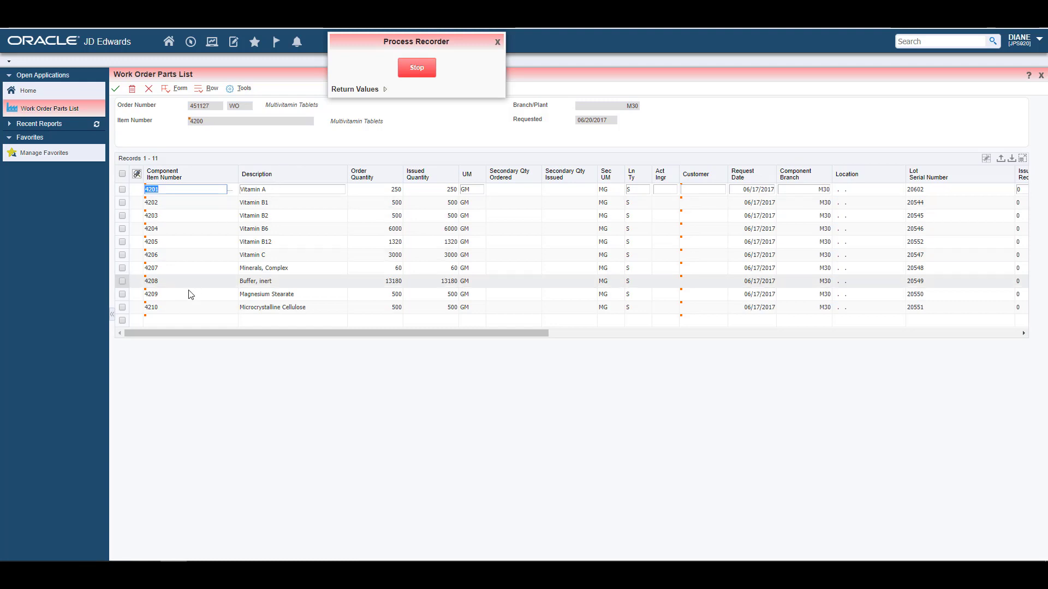
- Add component item 4211 with quantity 500 to the parts list
left_click(171, 319)
type("4211")
key("Tab")
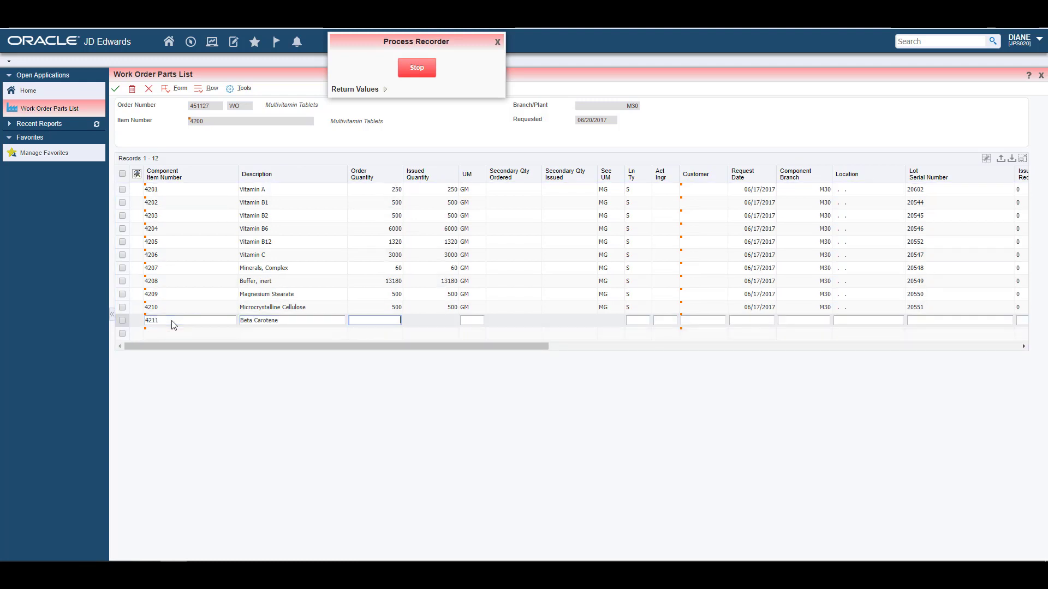
type("500")
key("Tab")
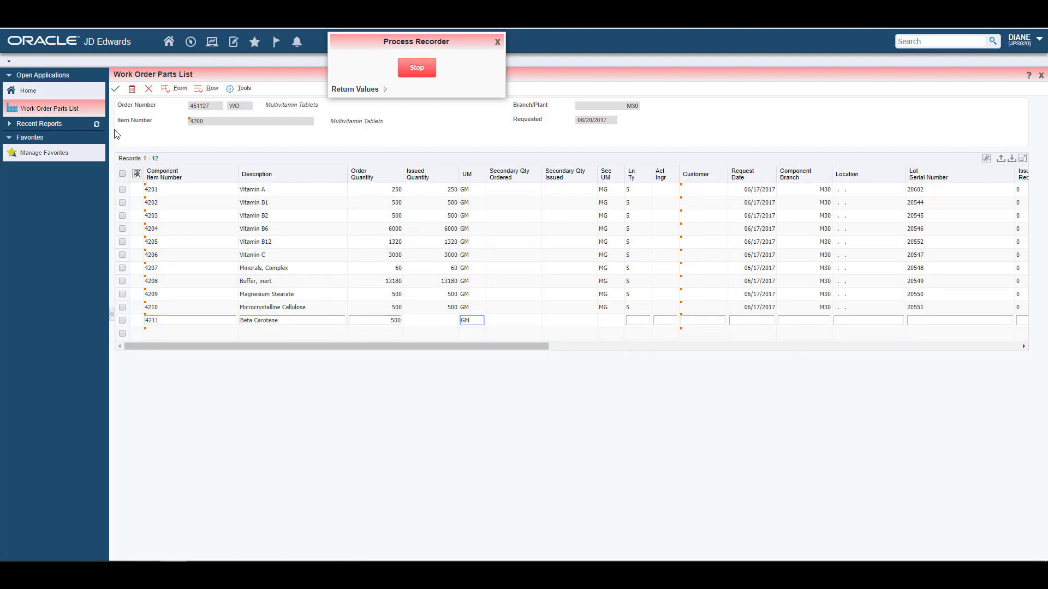
- Save the parts list and mark Order No, Order Date and WO Description as returned values
left_click(115, 94)
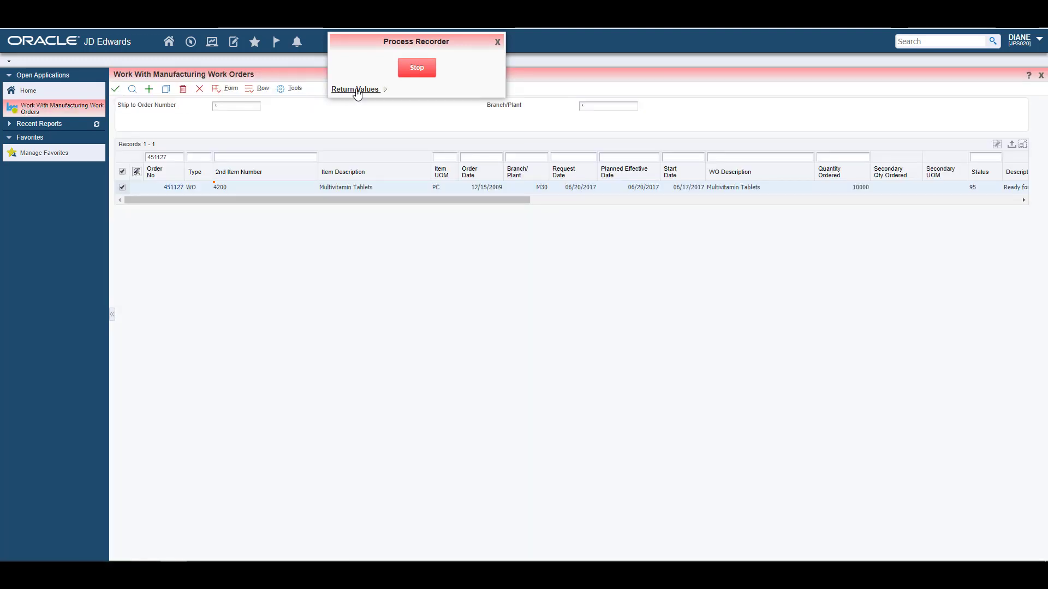
left_click(357, 90)
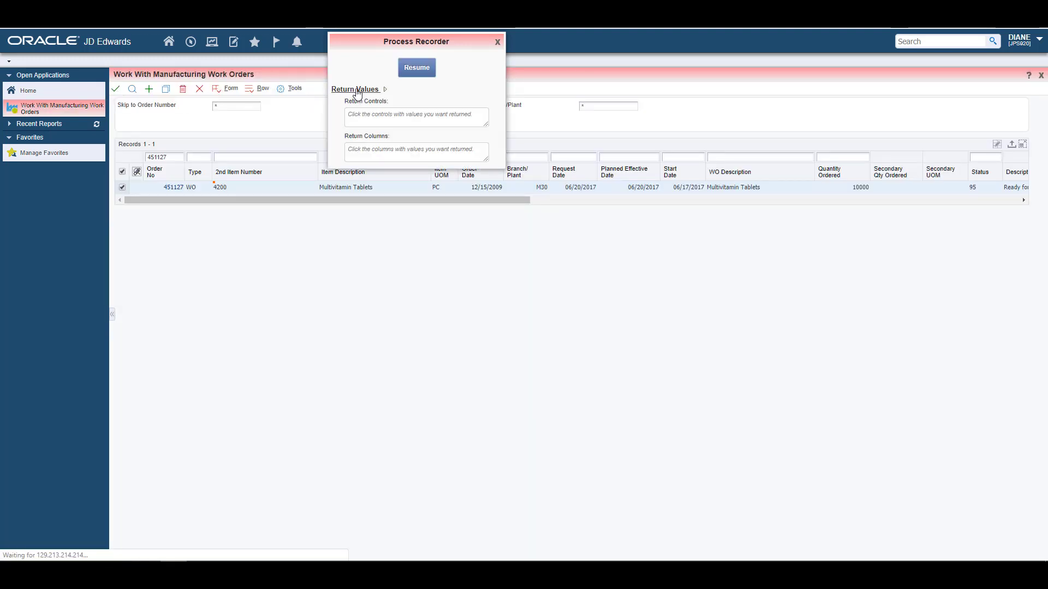
left_click(170, 189)
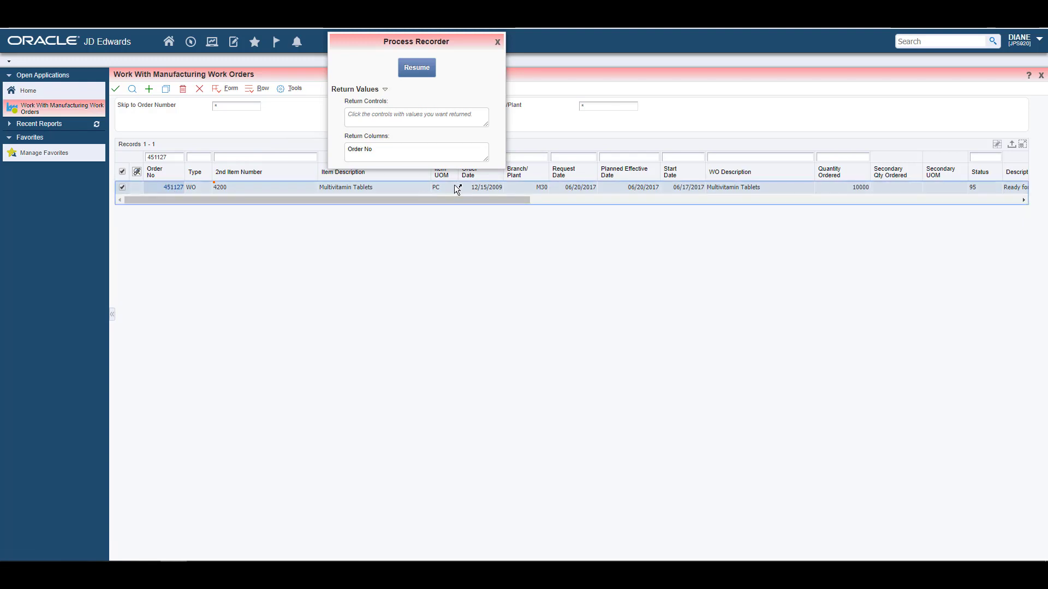
left_click(485, 189)
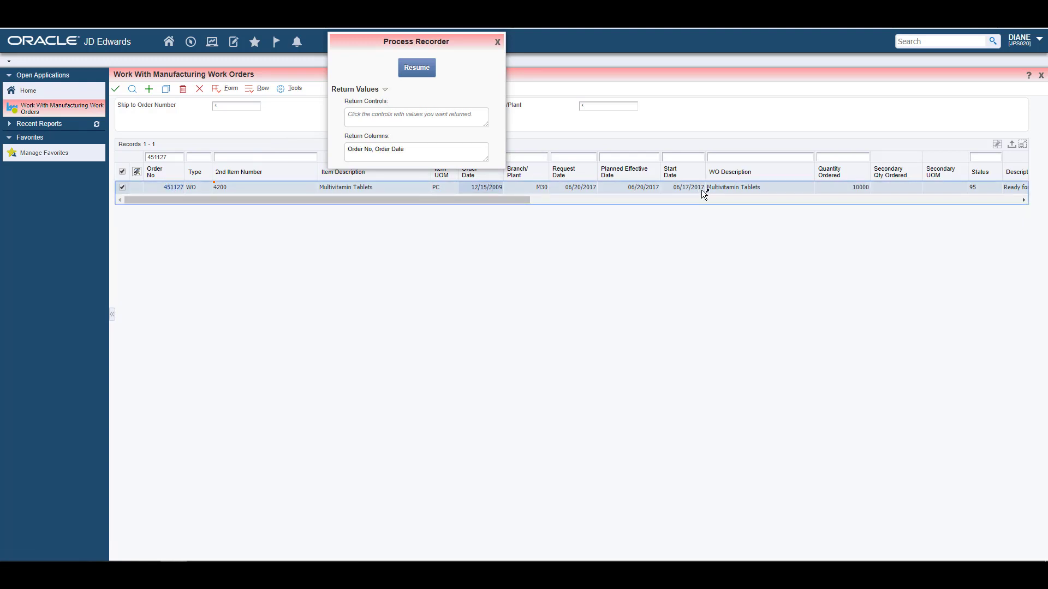
left_click(733, 187)
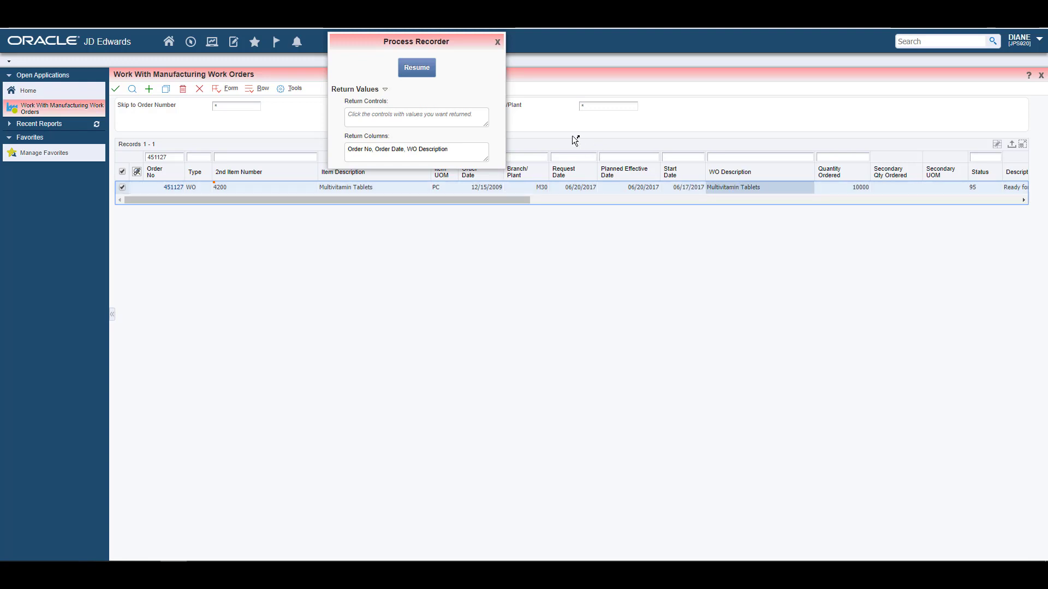
- Stop recording and save it as OrderParts, description 'Order parts', product code 55
left_click(417, 68)
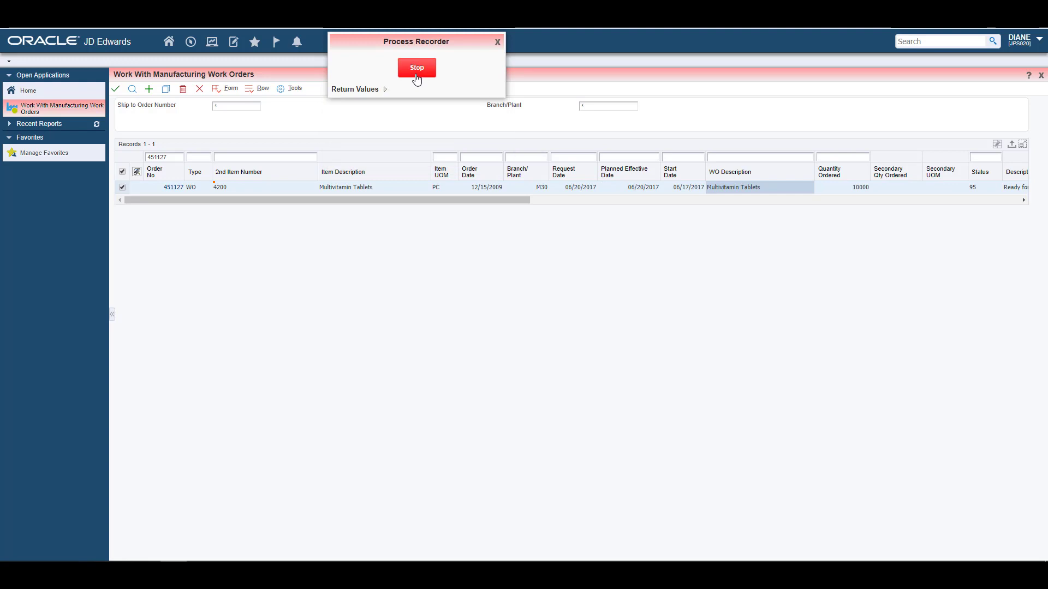
left_click(417, 68)
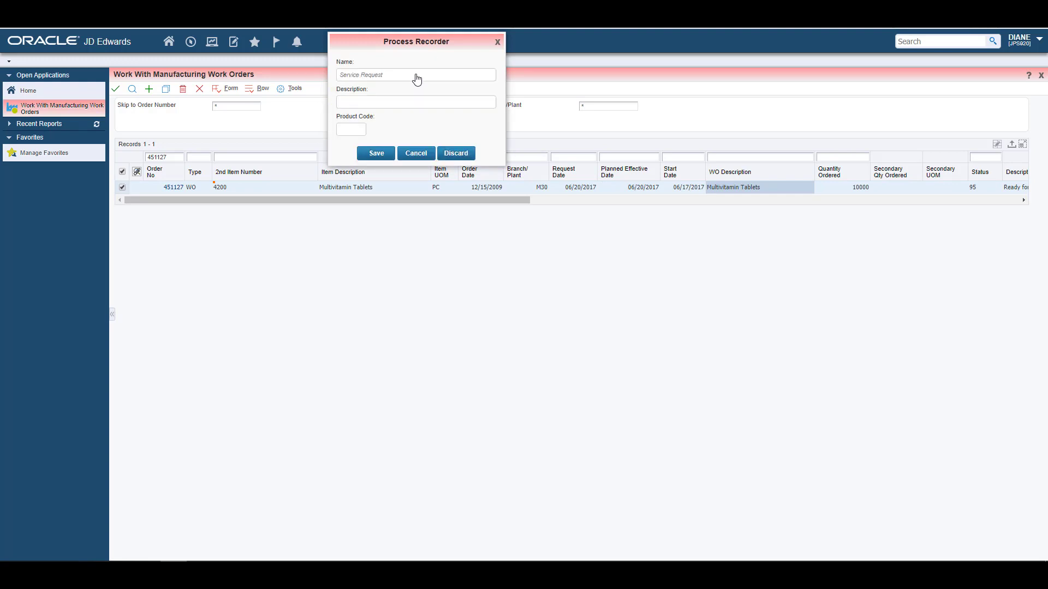
type("OrderParts")
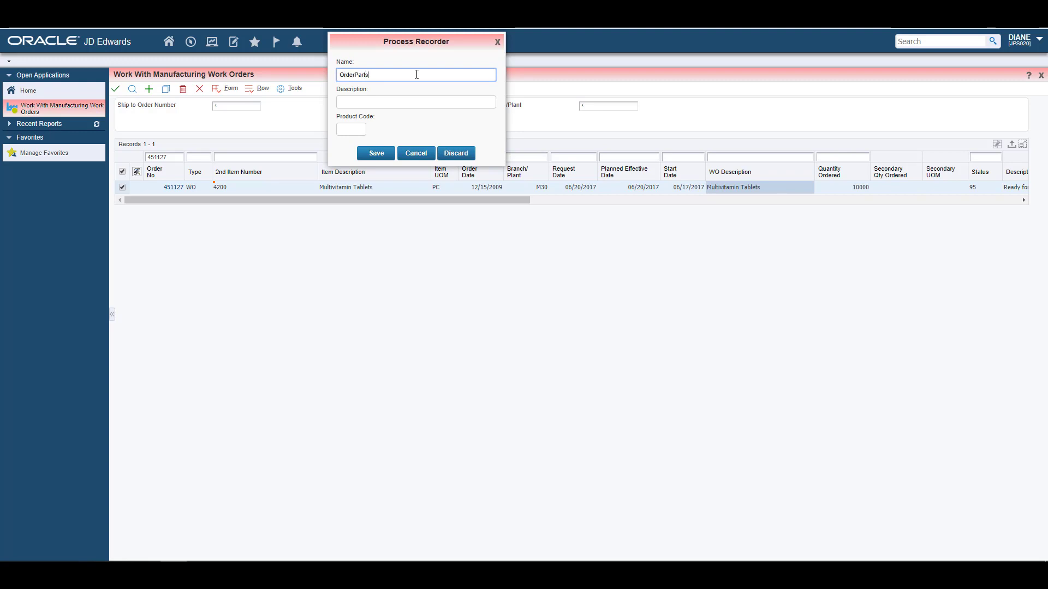
key("Tab")
type("Order parts")
key("Tab")
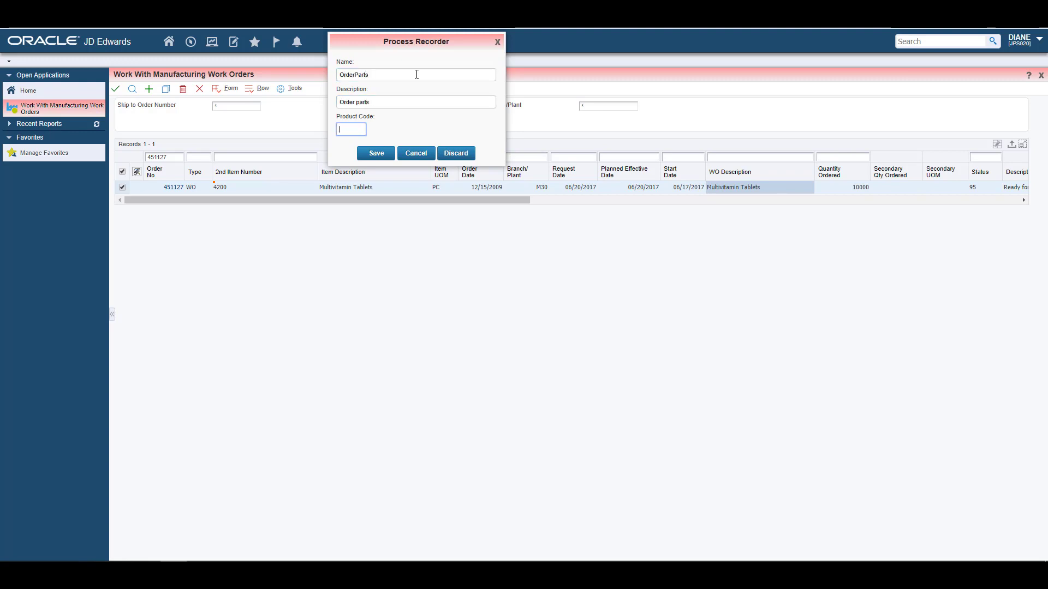
left_click(383, 156)
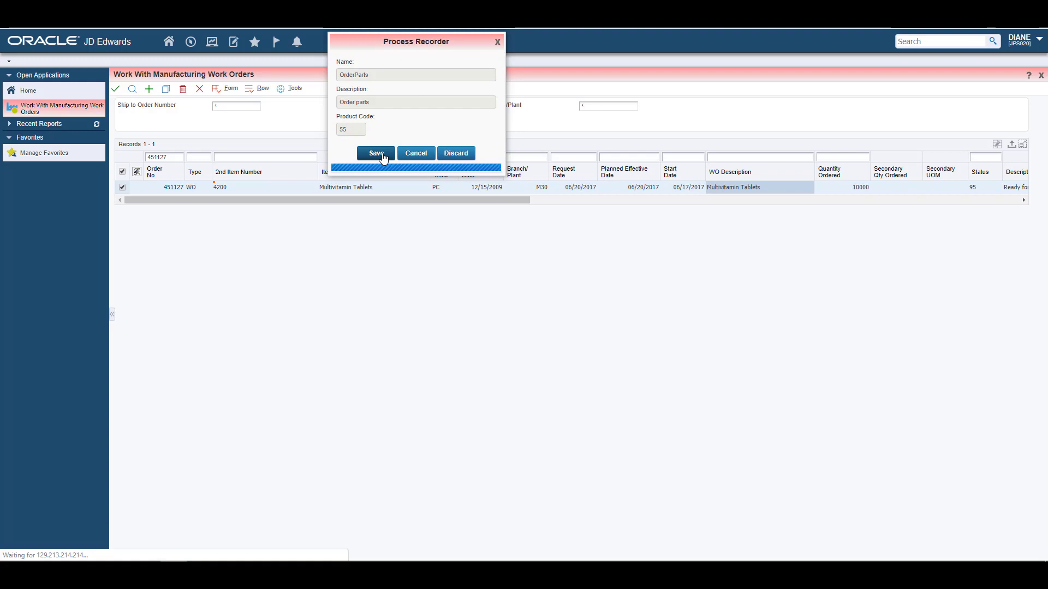
left_click(496, 42)
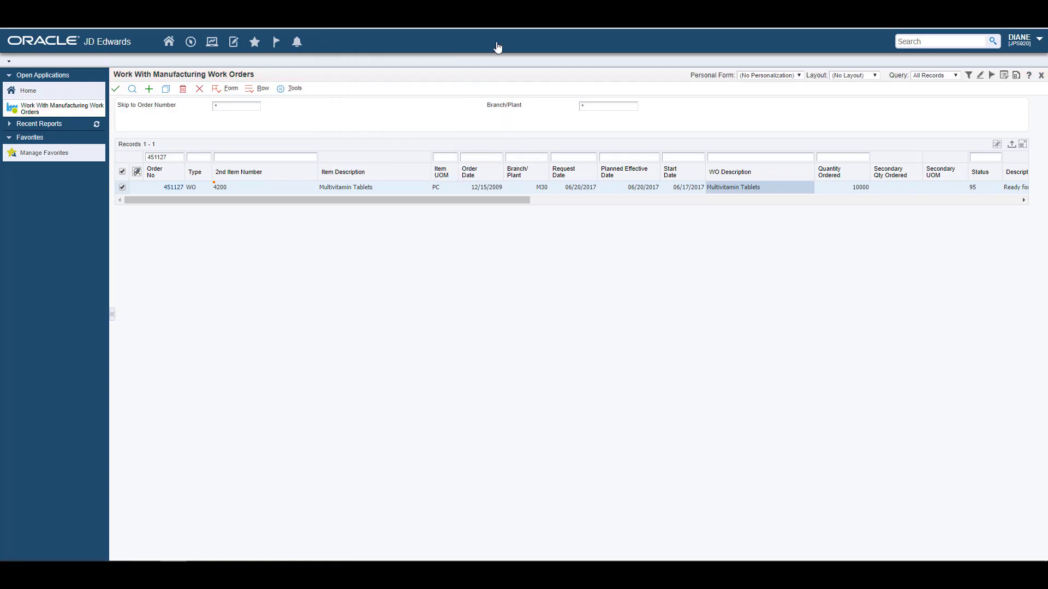
- Refresh the form request list, open OrderParts and view each of its three form steps
left_click(200, 88)
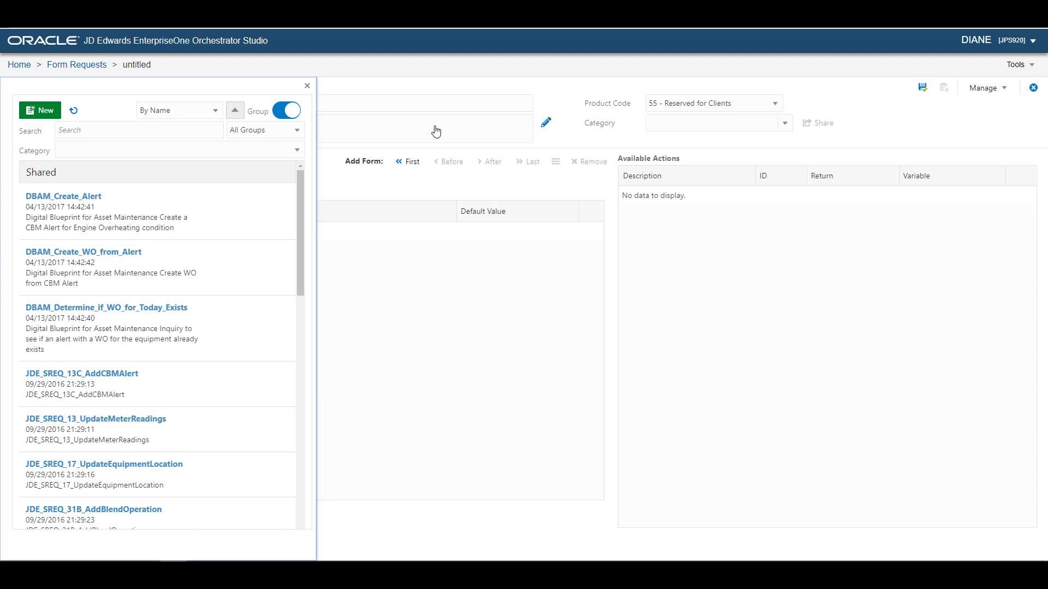
left_click(74, 111)
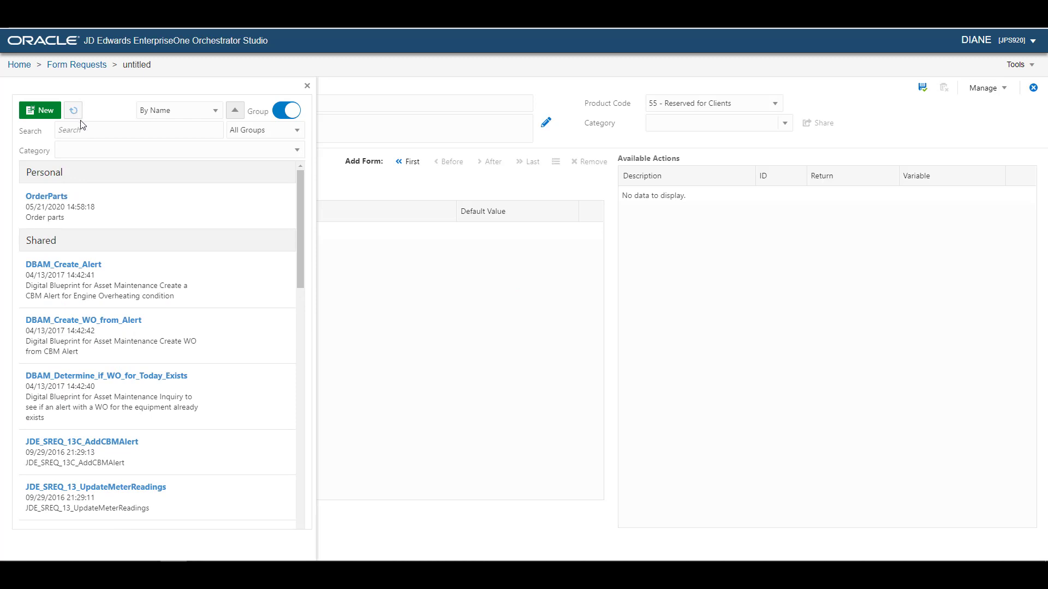
left_click(101, 211)
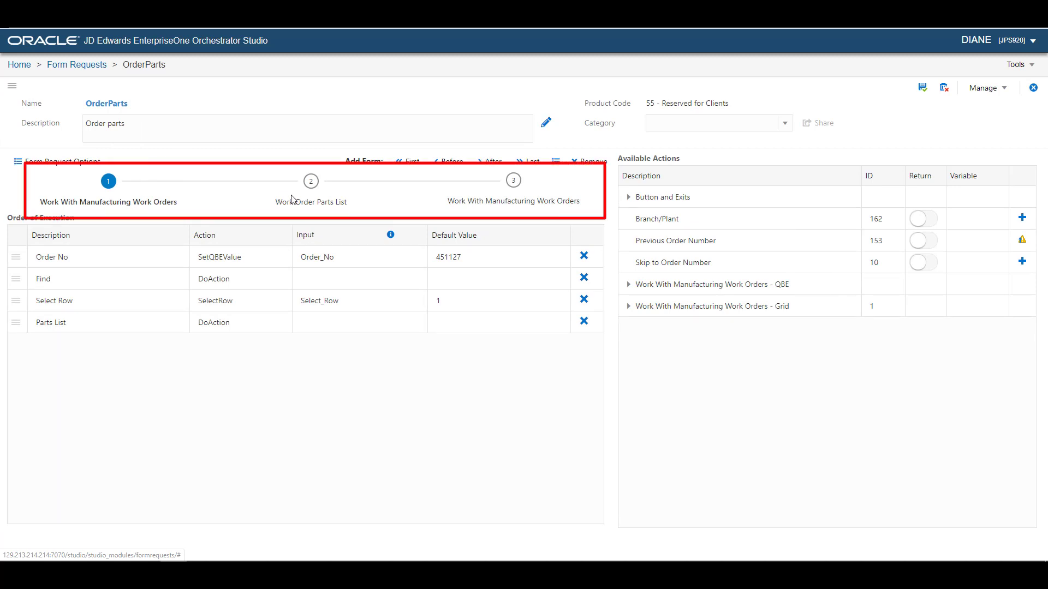
left_click(312, 183)
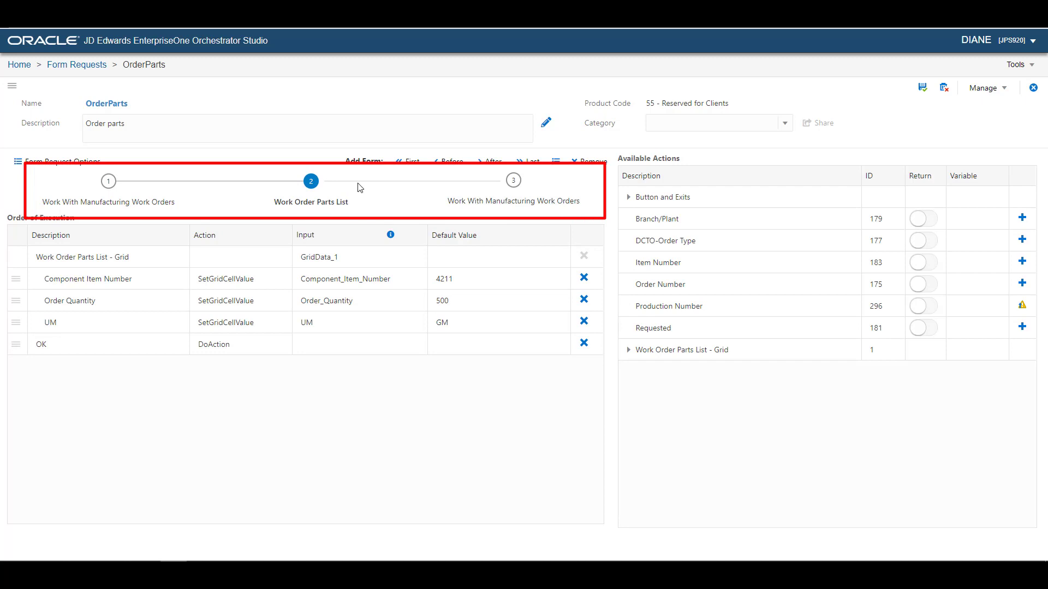
left_click(514, 182)
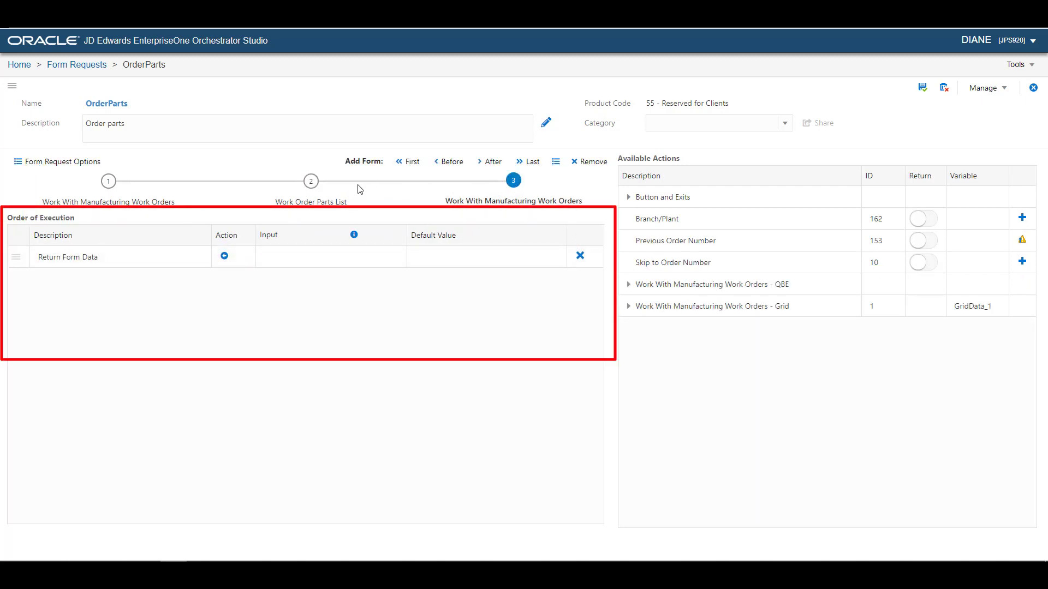
left_click(125, 189)
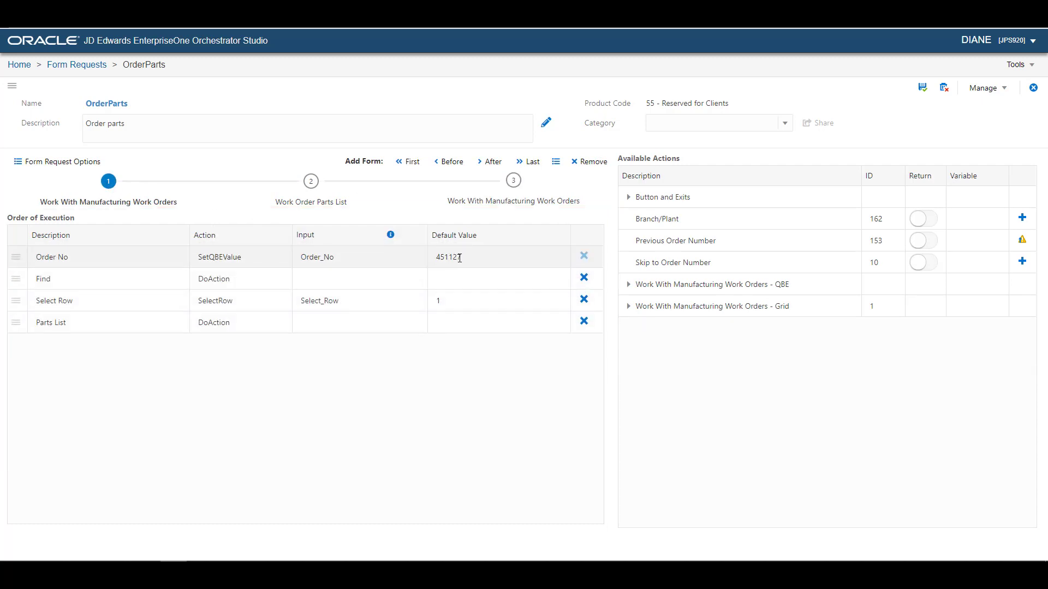
- Clear the Order No and Component Item Number 4211 default values
left_click_drag(467, 258, 438, 257)
key("BackSpace")
left_click(311, 183)
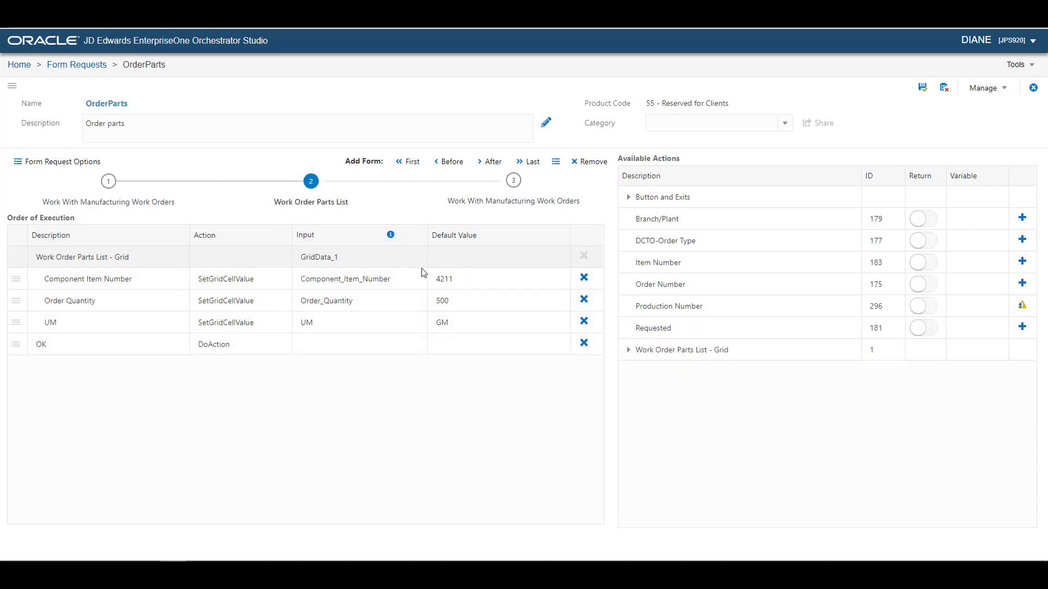
left_click_drag(451, 279, 435, 323)
key("BackSpace")
key("BackSpace")
key("BackSpace")
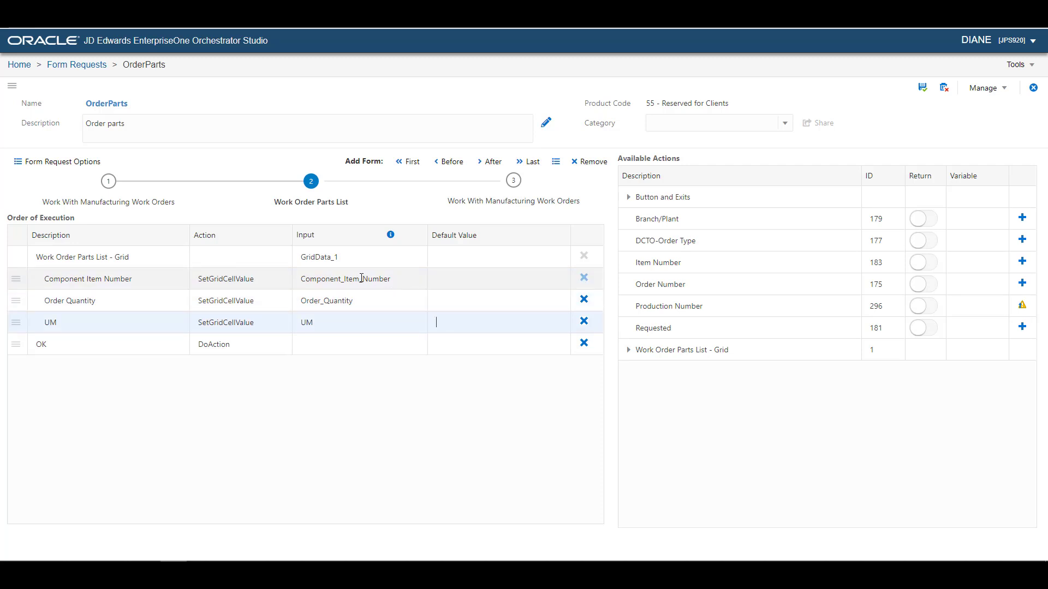
- Rename the inputs to PartNumber and PartQuantity and save the form request
left_click_drag(363, 279, 305, 284)
type("Part")
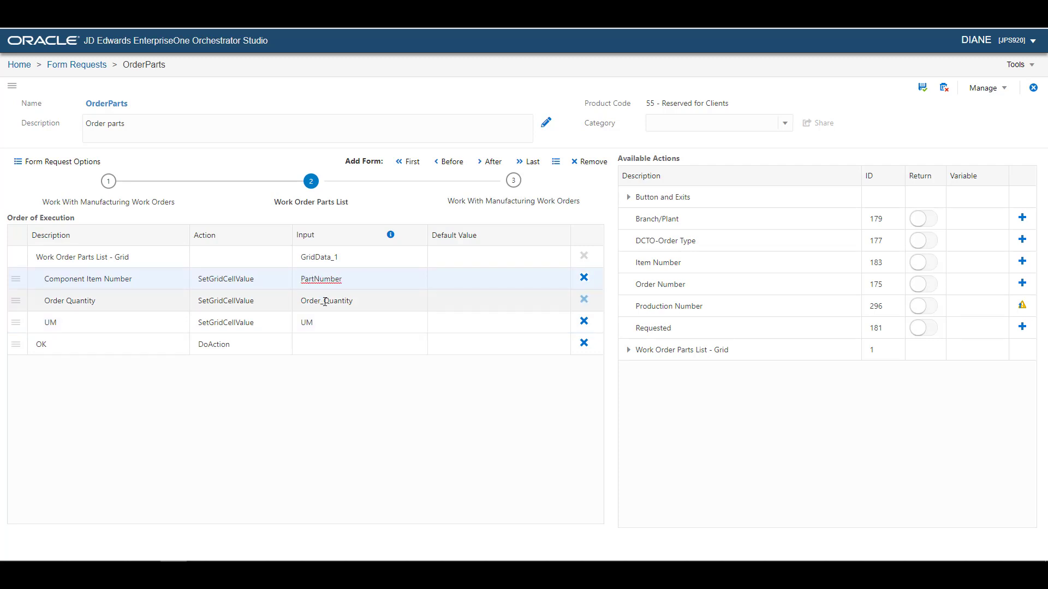
left_click_drag(325, 301, 303, 303)
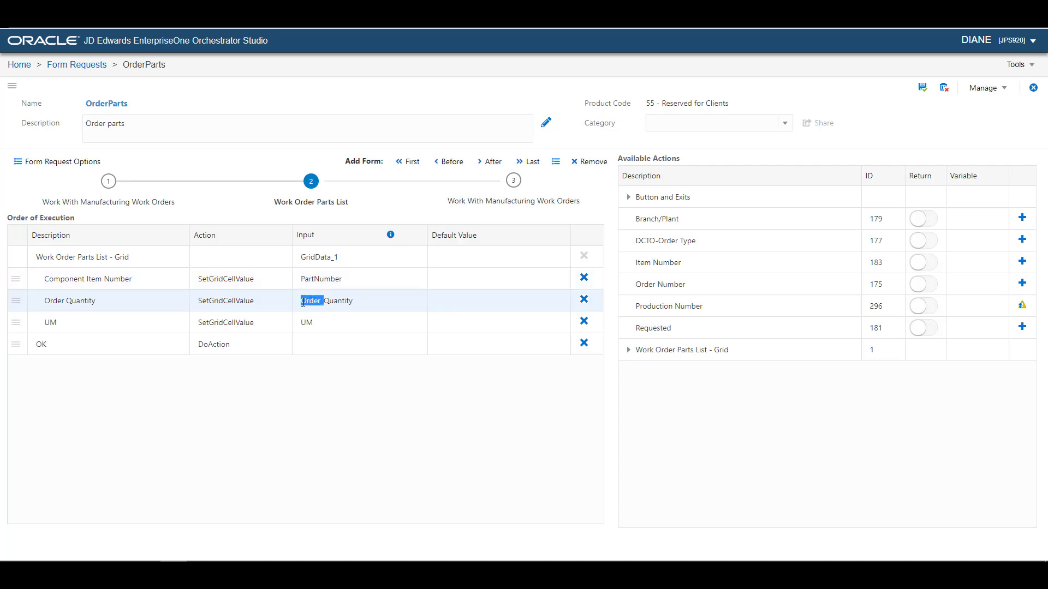
type("Part")
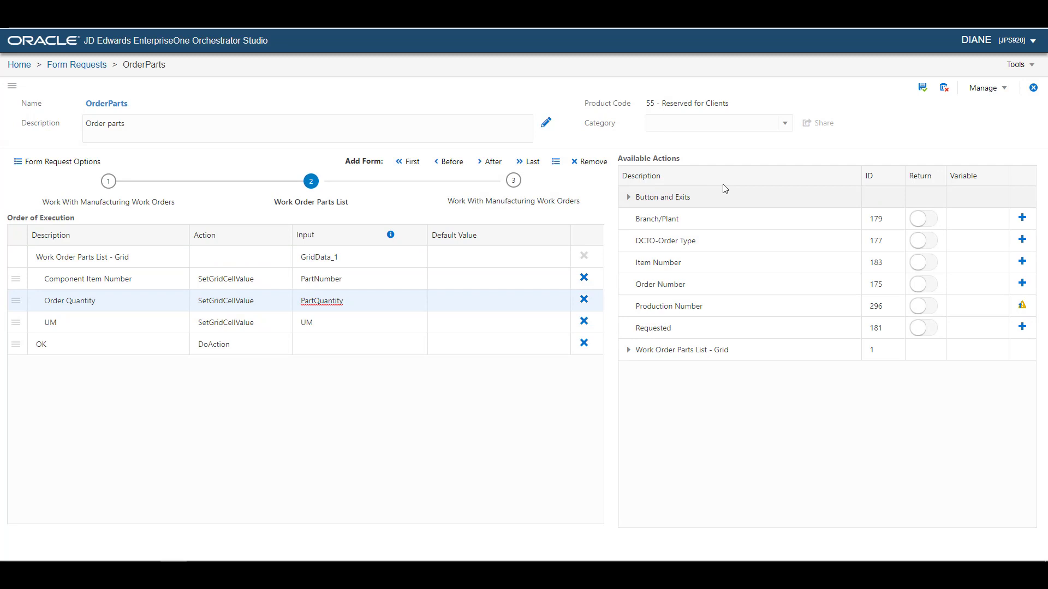
left_click(924, 94)
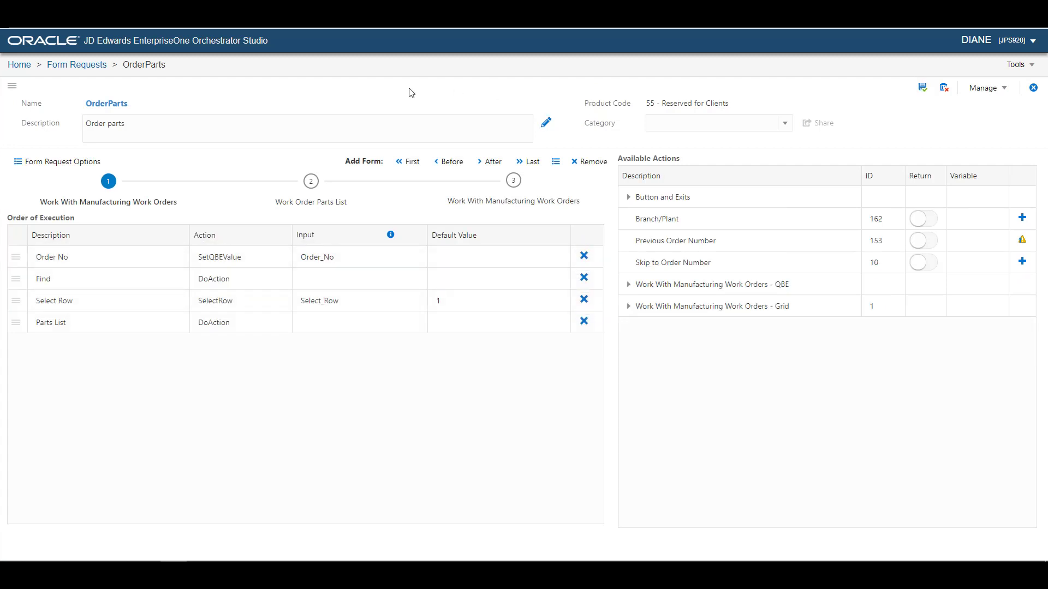
left_click(25, 67)
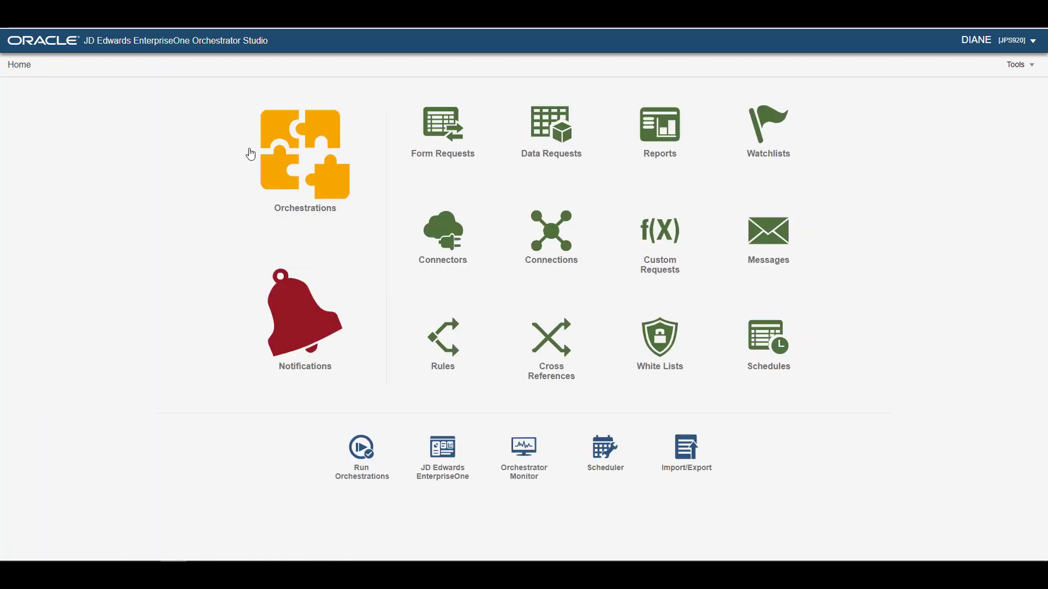
- Create a new orchestration named 'Order Parts Orchestration'
left_click(304, 164)
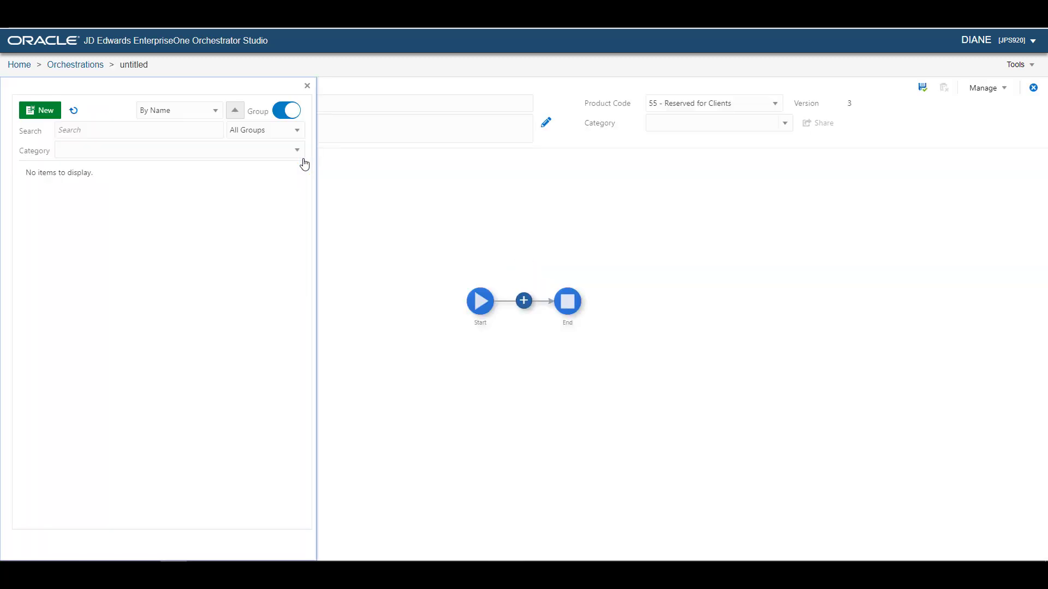
left_click(40, 110)
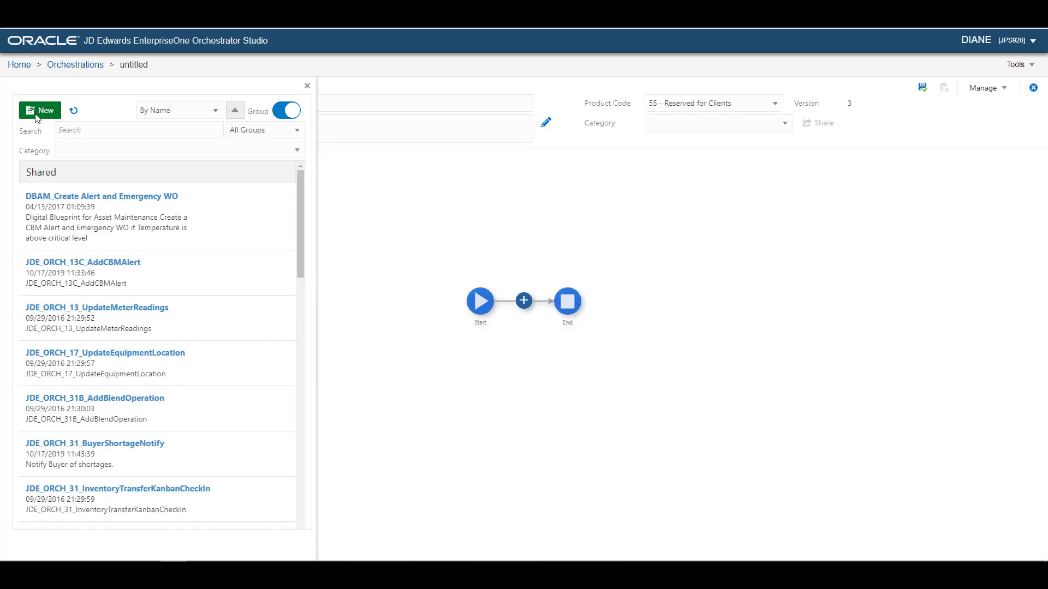
left_click(102, 103)
type("Order Parts Orchestration")
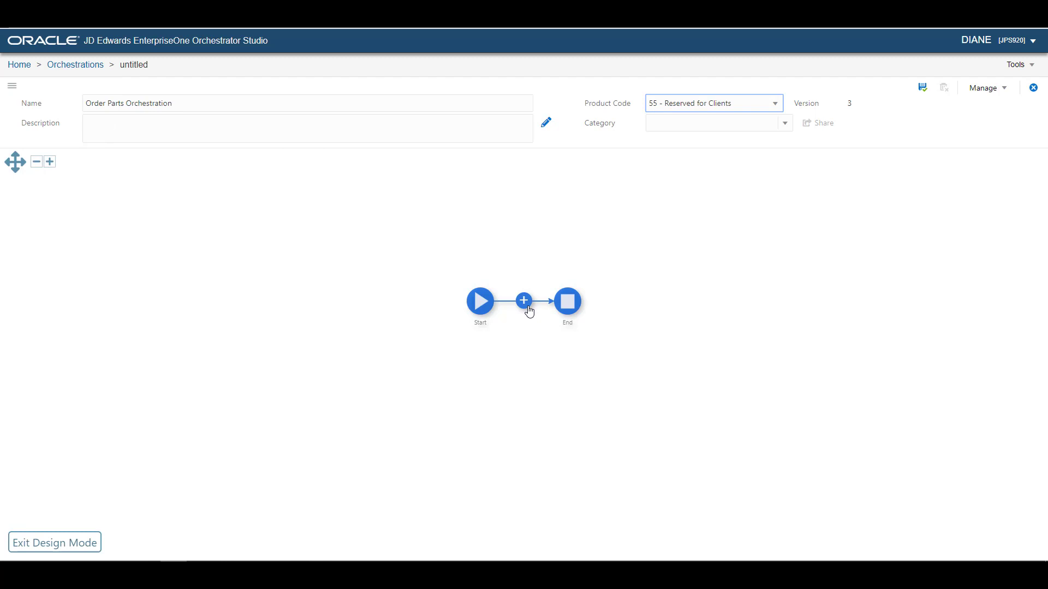
- Insert the OrderParts form request as the step between Start and End, then save
left_click(524, 302)
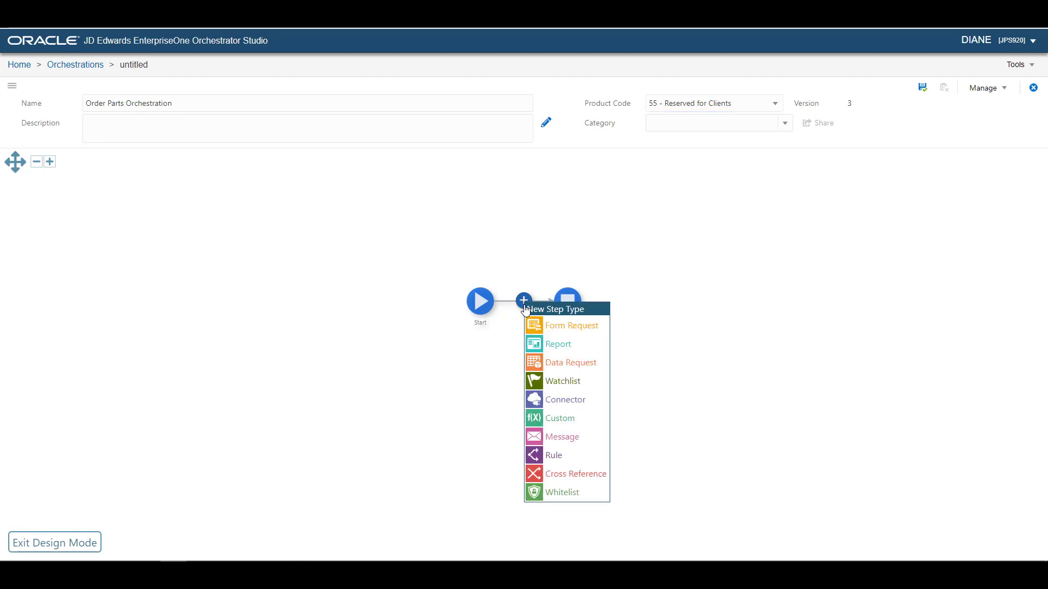
left_click(555, 327)
left_click(508, 308)
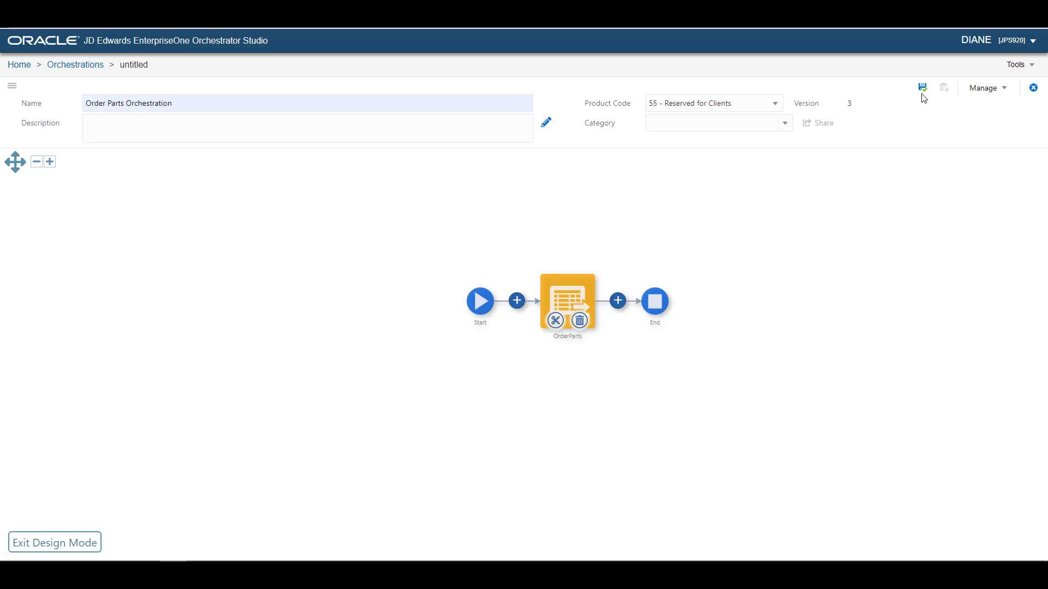
left_click(922, 88)
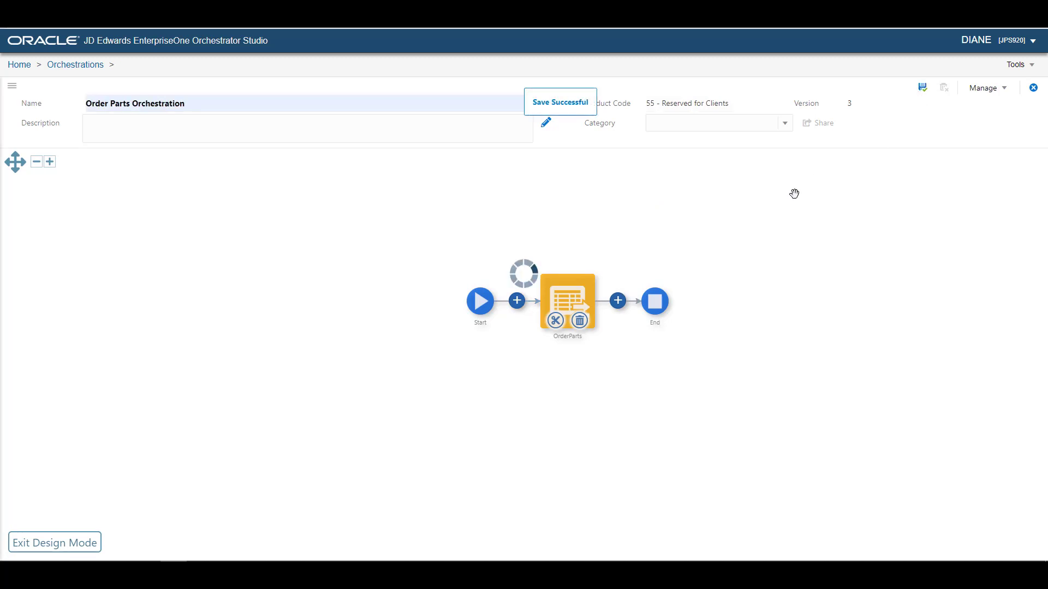
mouse_move(528, 290)
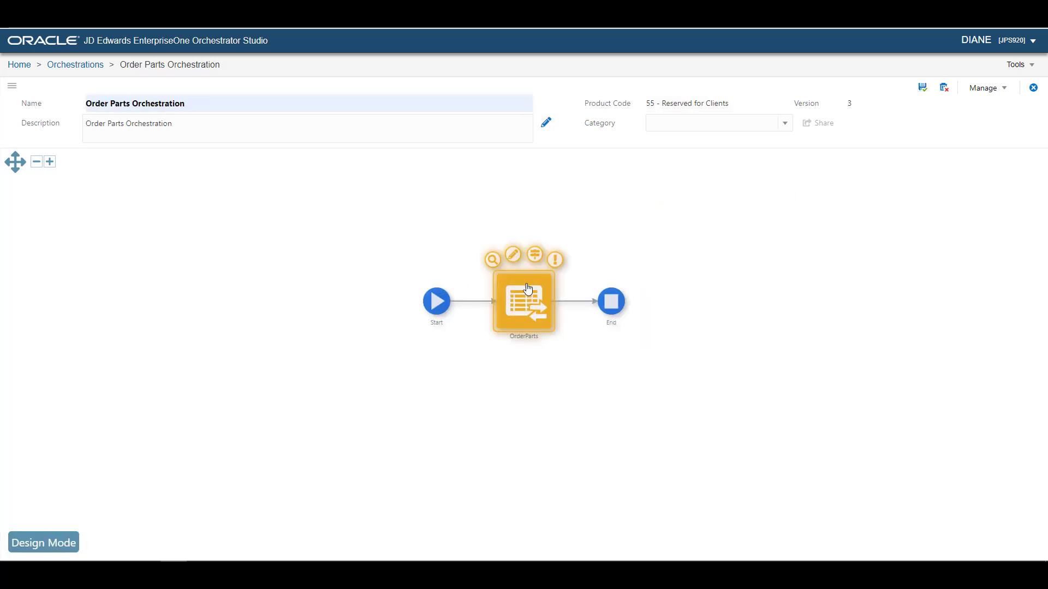
- Add the OrderParts form inputs to the orchestration and check them on the Start step
left_click(534, 256)
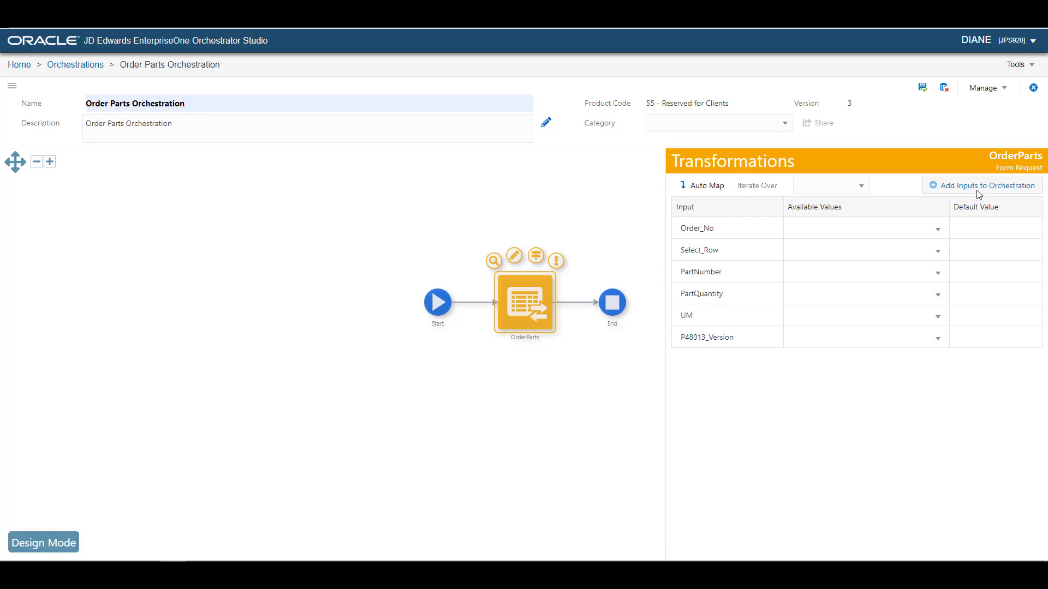
left_click(979, 192)
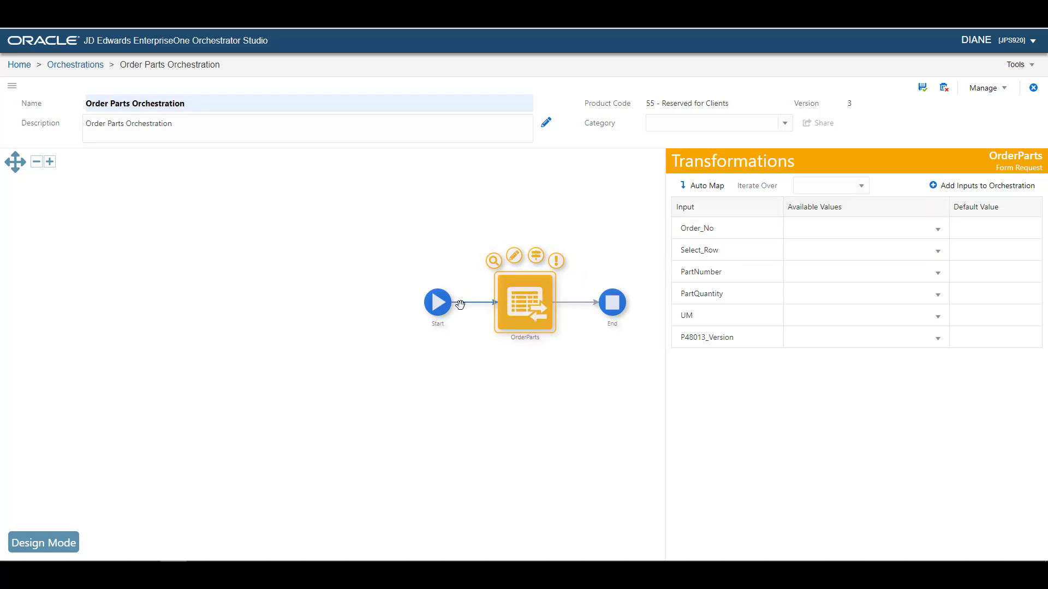
left_click(443, 311)
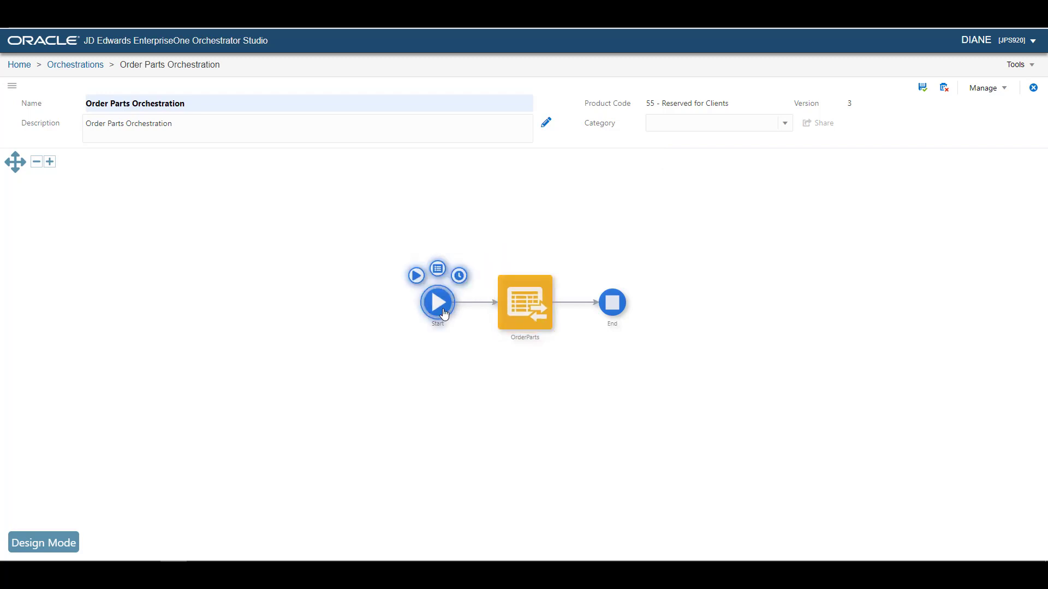
left_click(438, 270)
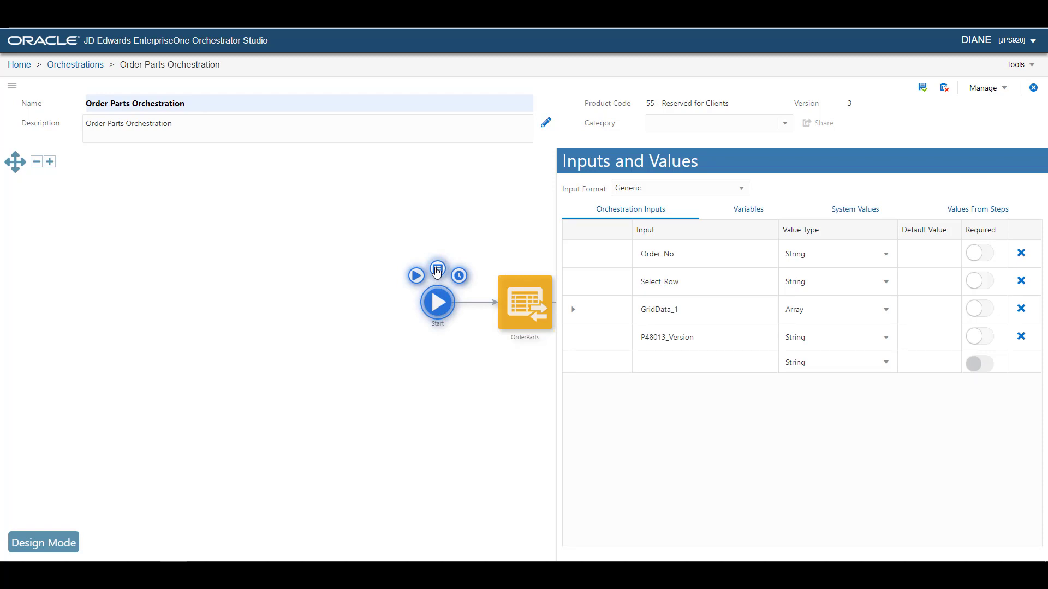
- Auto-map all six OrderParts inputs to their matching orchestration inputs
left_click(527, 302)
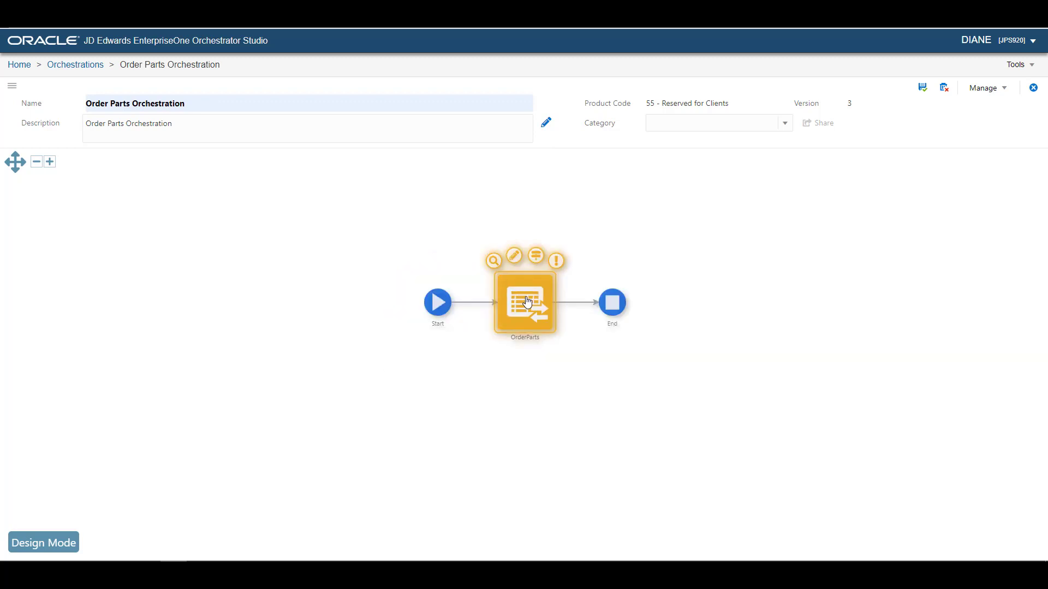
left_click(537, 259)
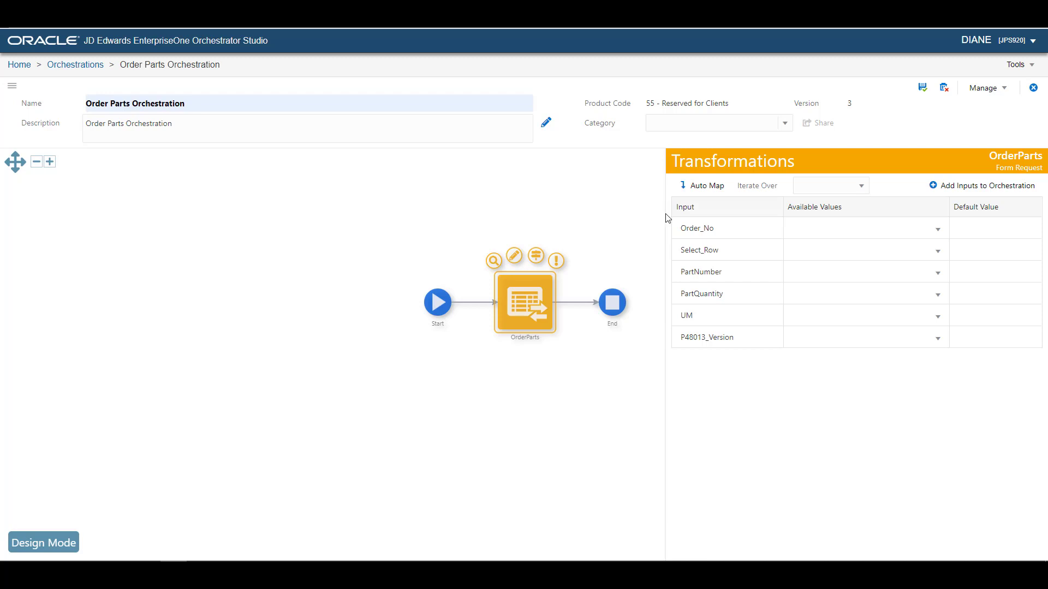
left_click(707, 186)
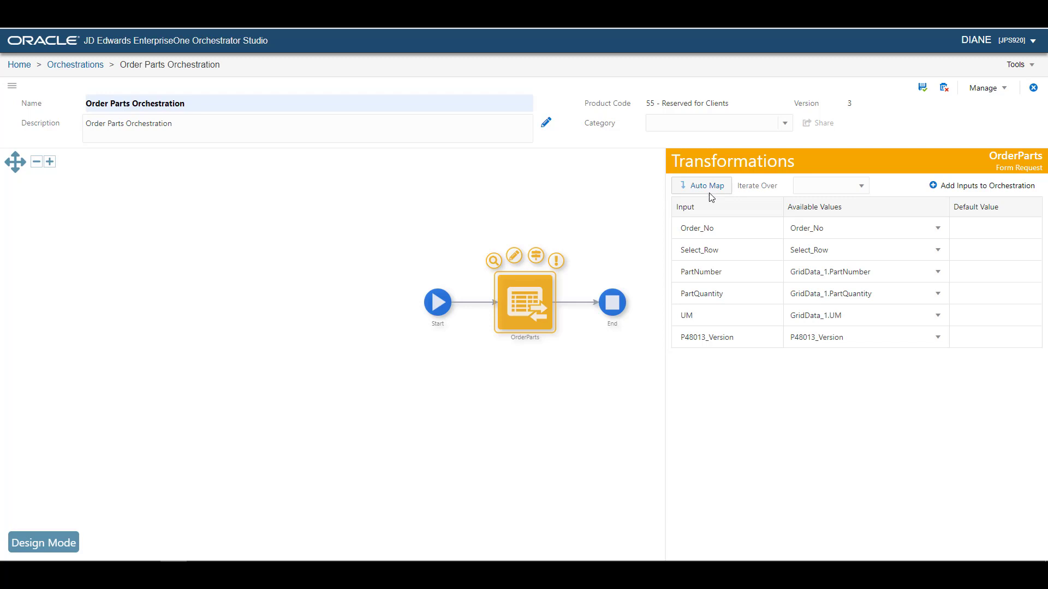
- Select Order No, Order Date and WO Description as End-step outputs and save
left_click(613, 303)
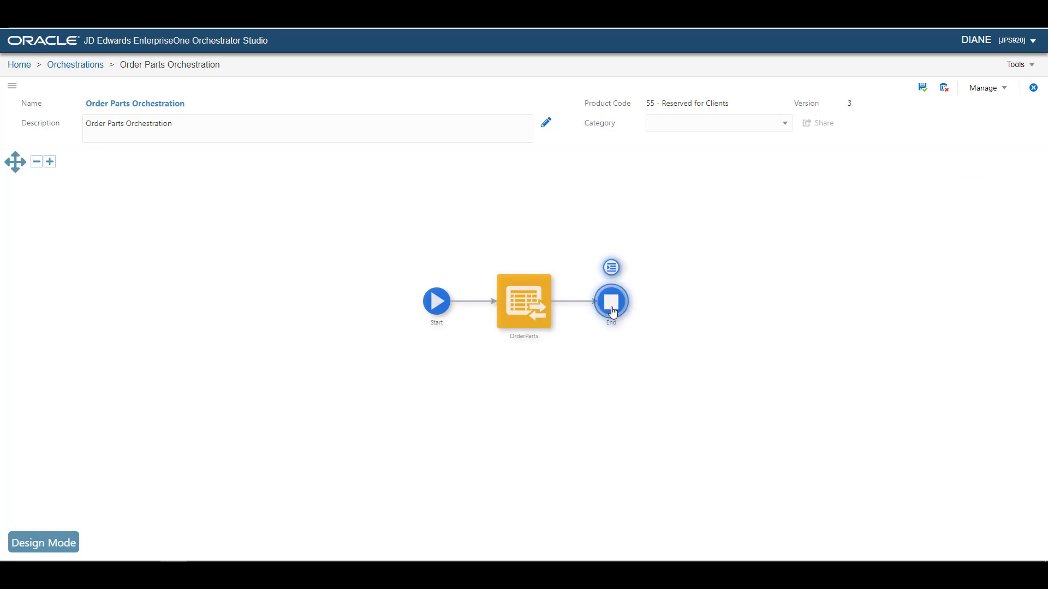
left_click(611, 267)
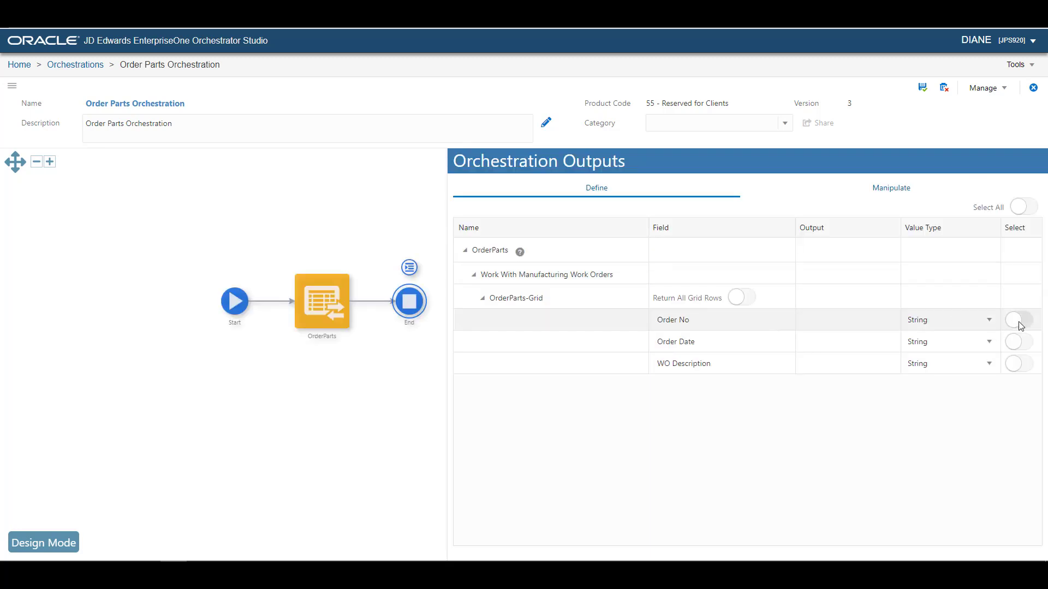
left_click(1019, 321)
left_click(1018, 344)
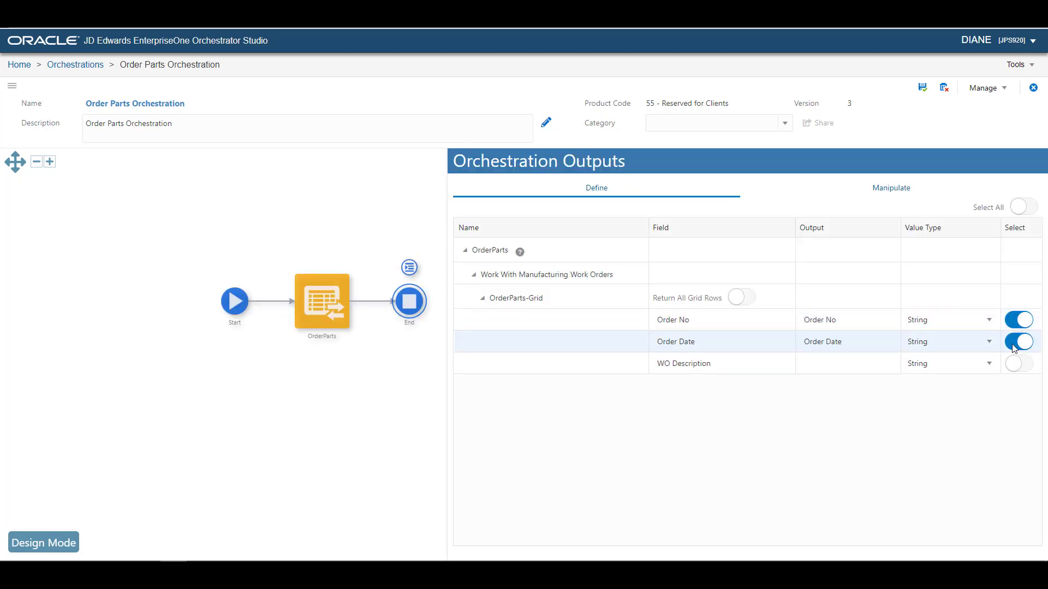
left_click(1013, 366)
left_click(923, 88)
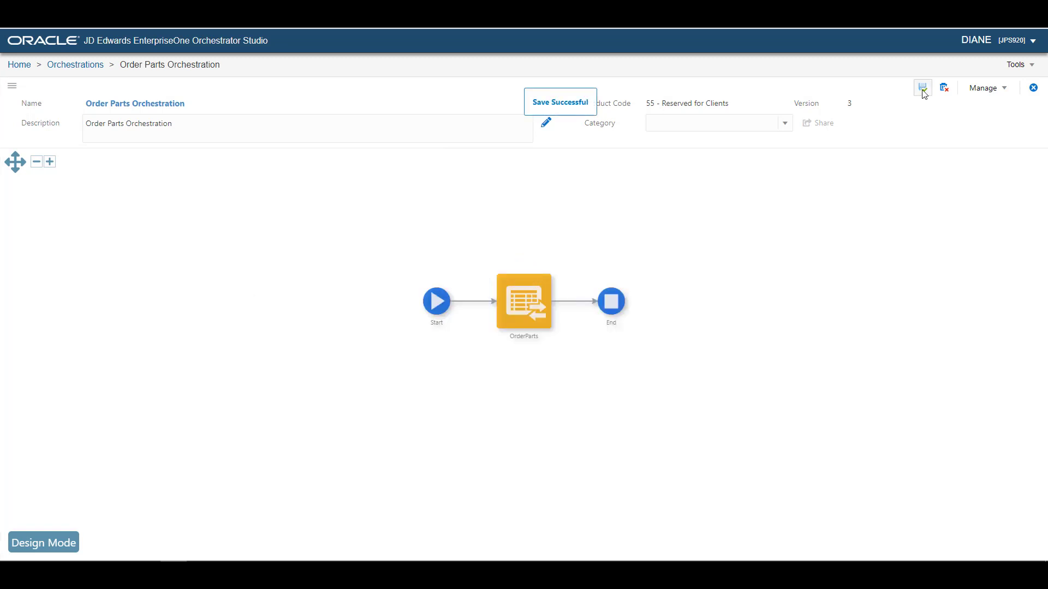
- Choose Order Parts Orchestration on the Run Orchestrations page
left_click(1034, 67)
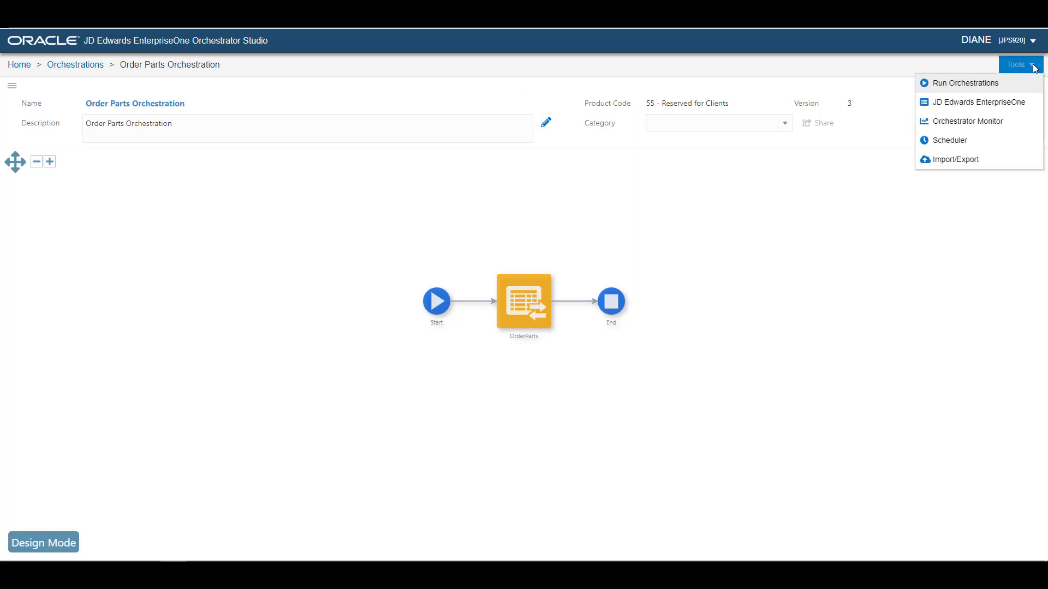
left_click(972, 89)
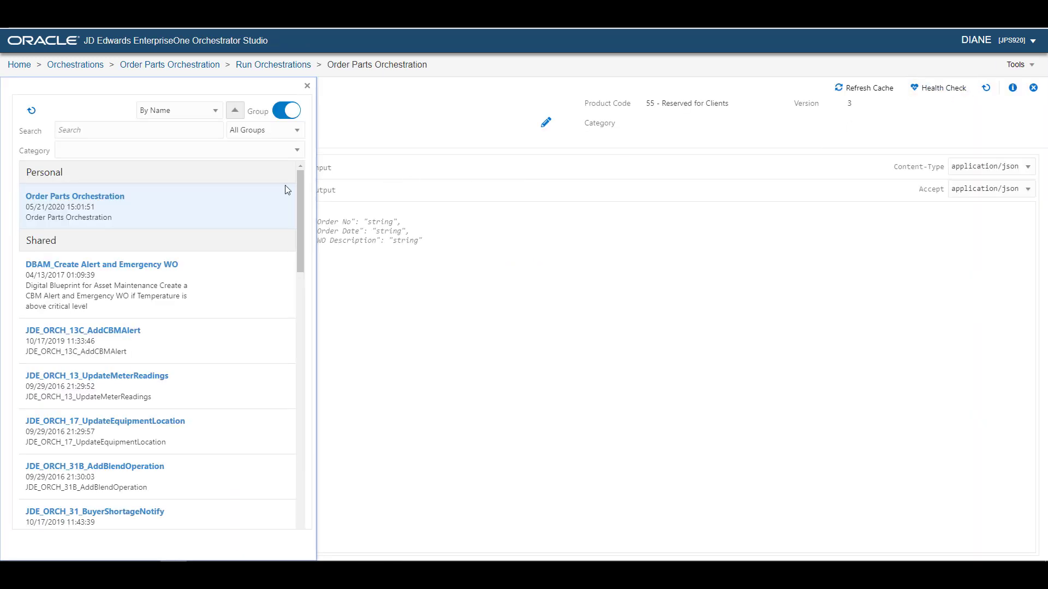
left_click(113, 208)
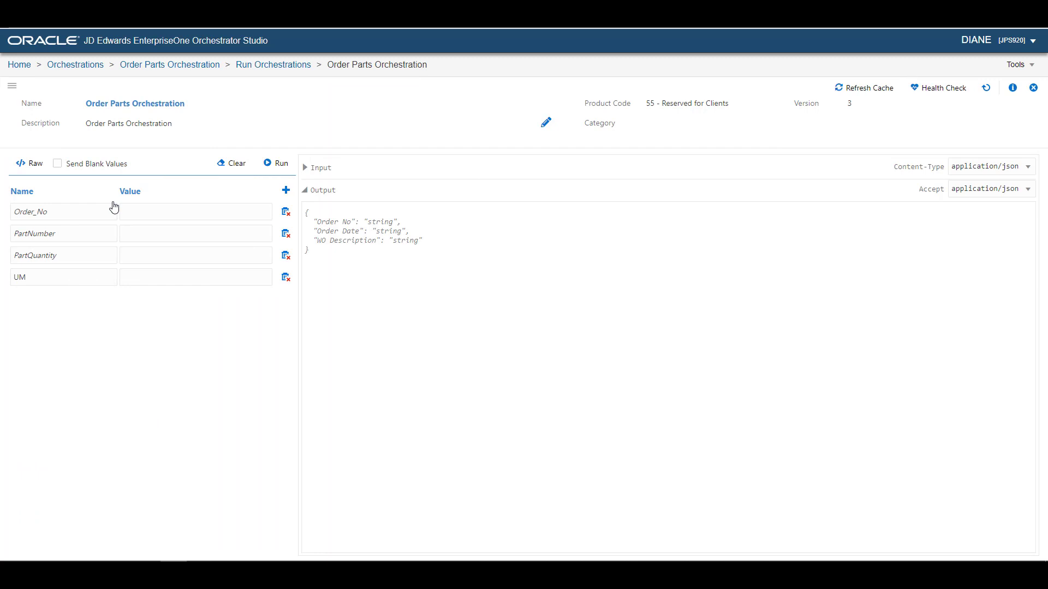
- Run it with the work order number, part 4211 and quantity 500, then return to its design
left_click(142, 212)
type("451127")
key("Tab")
type("4211")
left_click(142, 255)
type("5")
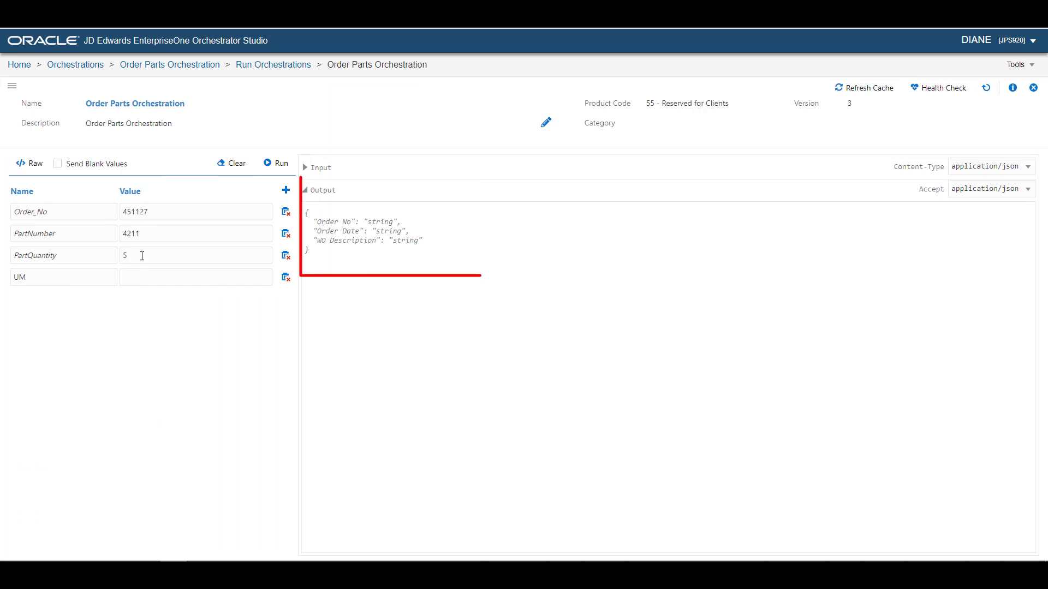
type("00")
left_click(283, 166)
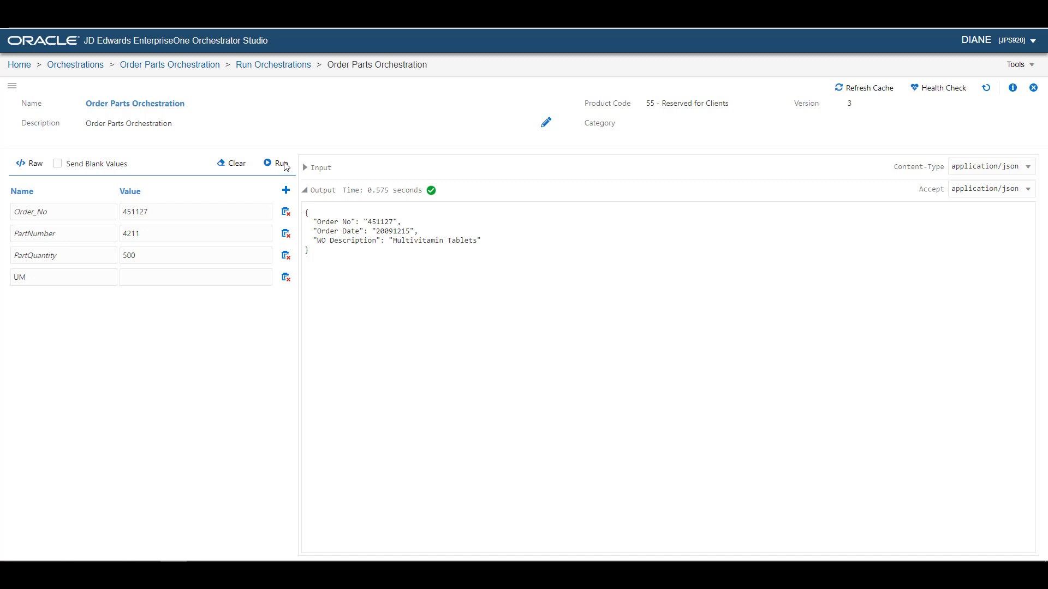
left_click(189, 67)
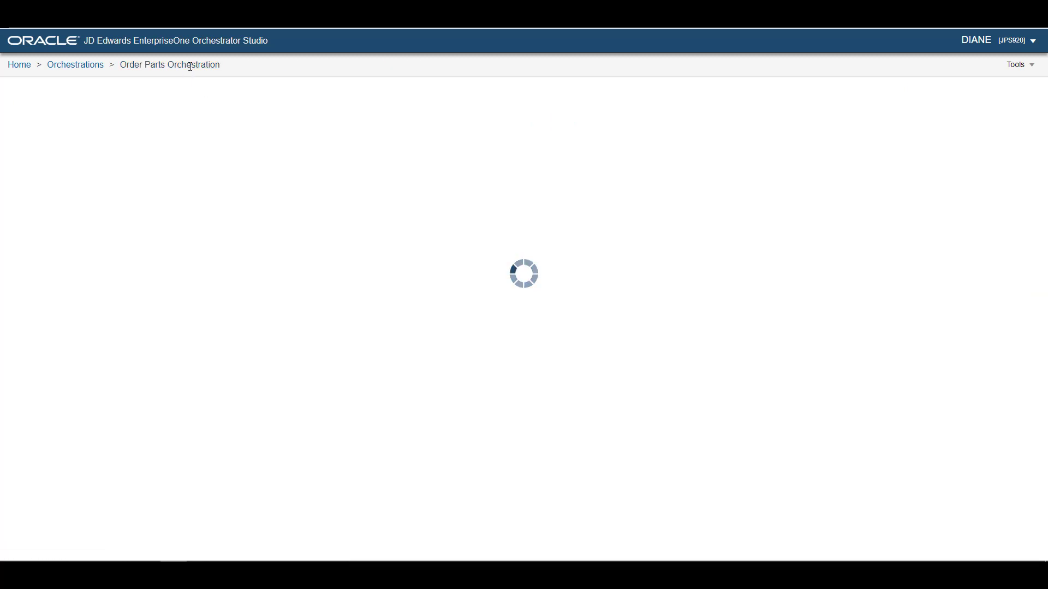